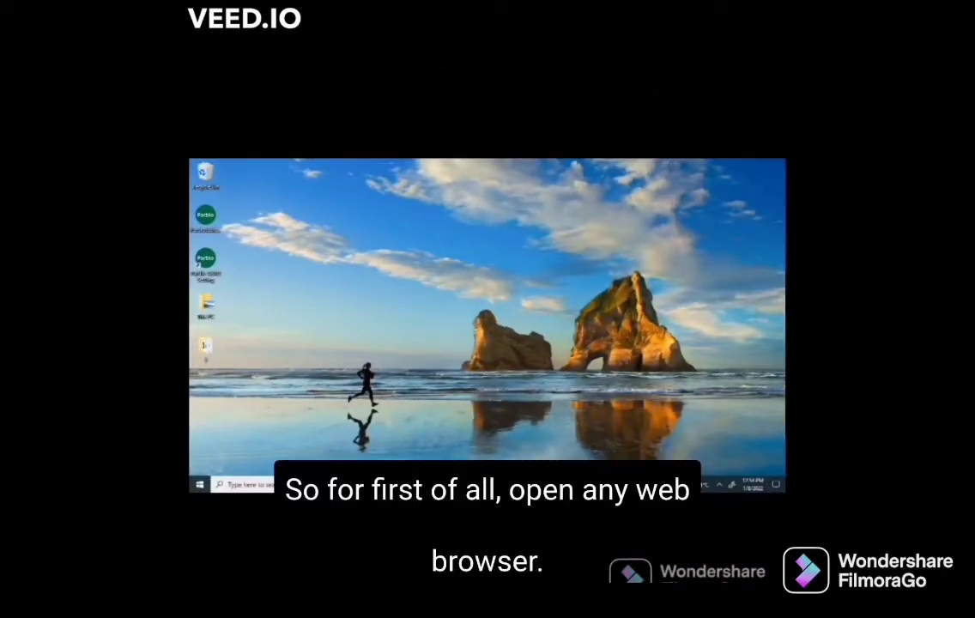
Step: Search Google for 'animaker' in a new Chrome tab and open the animaker.com result
right_click(523, 482)
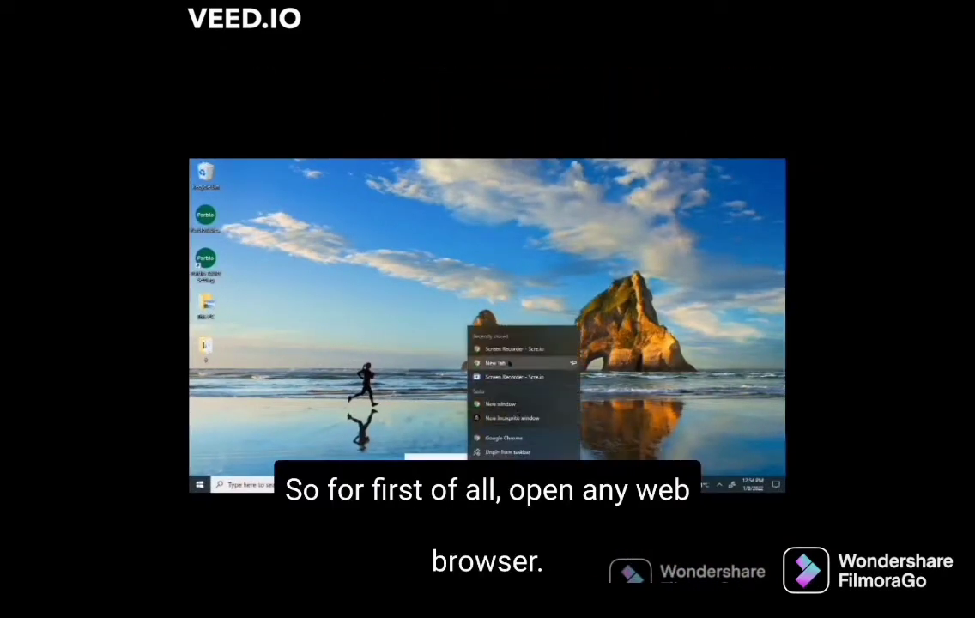
left_click(512, 406)
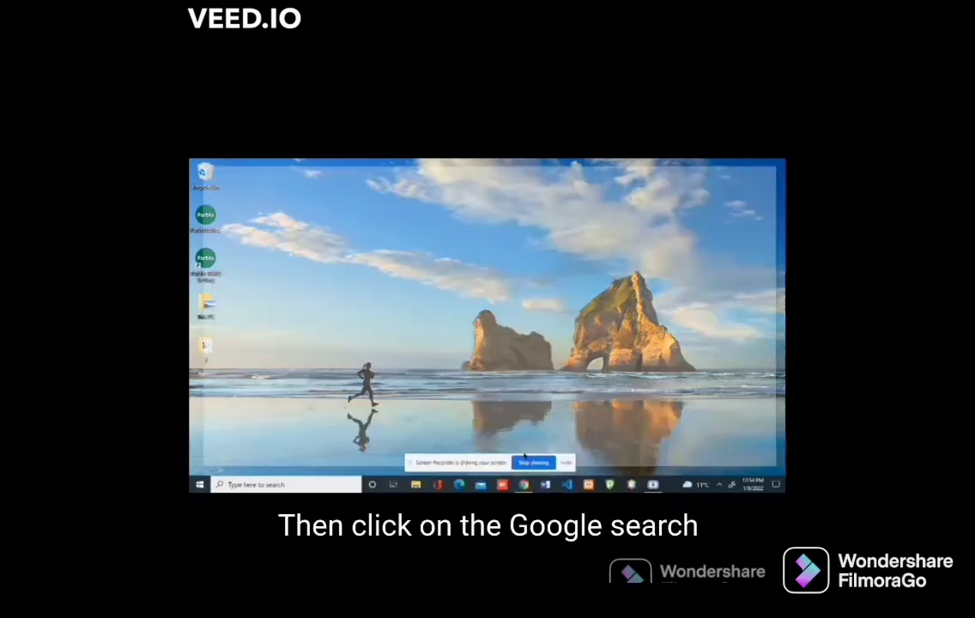
left_click(466, 334)
type("animaker")
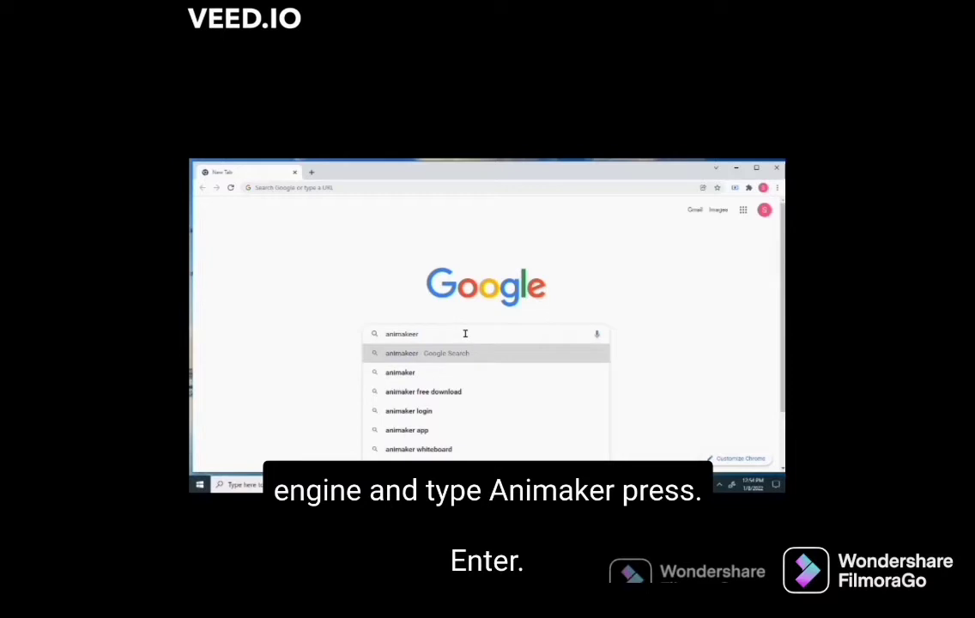
key("Return")
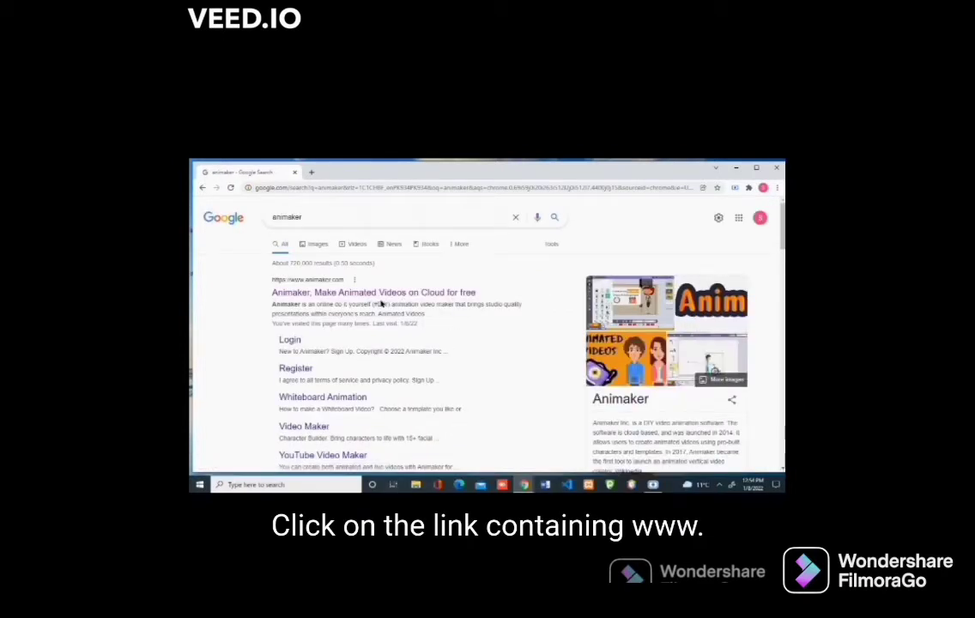
left_click(302, 297)
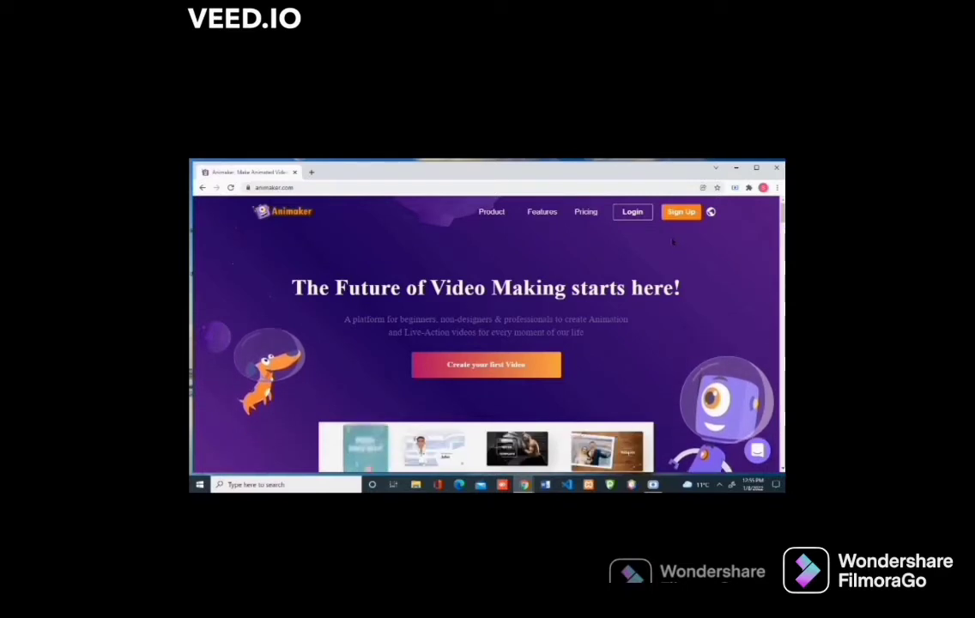
Step: Open the Animaker 'Let's get started' registration form via Sign Up
left_click(681, 211)
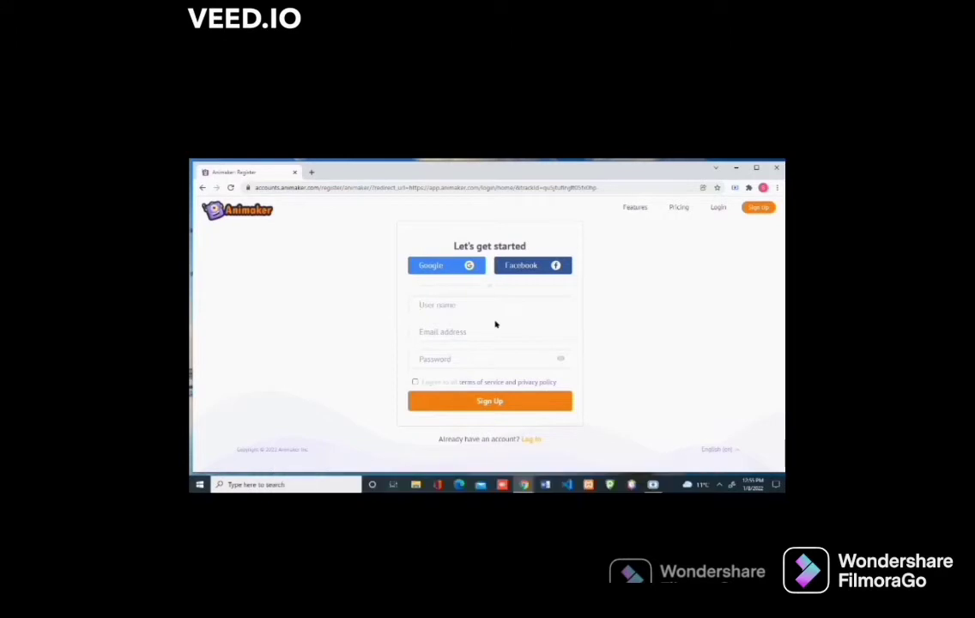
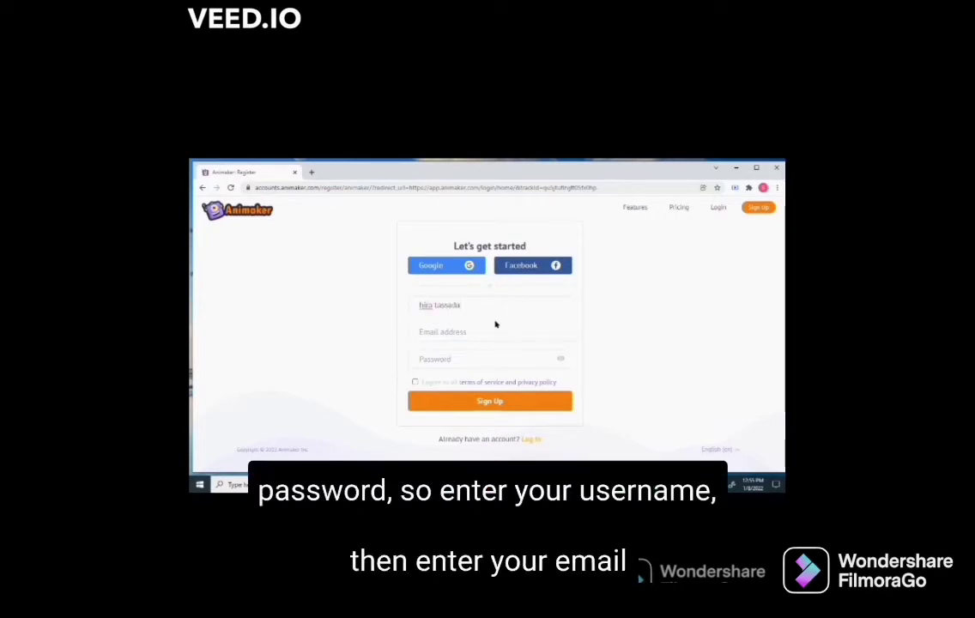
Step: Enter a username, the saved e-mail and a password, and accept the terms and privacy policy
left_click(493, 328)
left_click(483, 369)
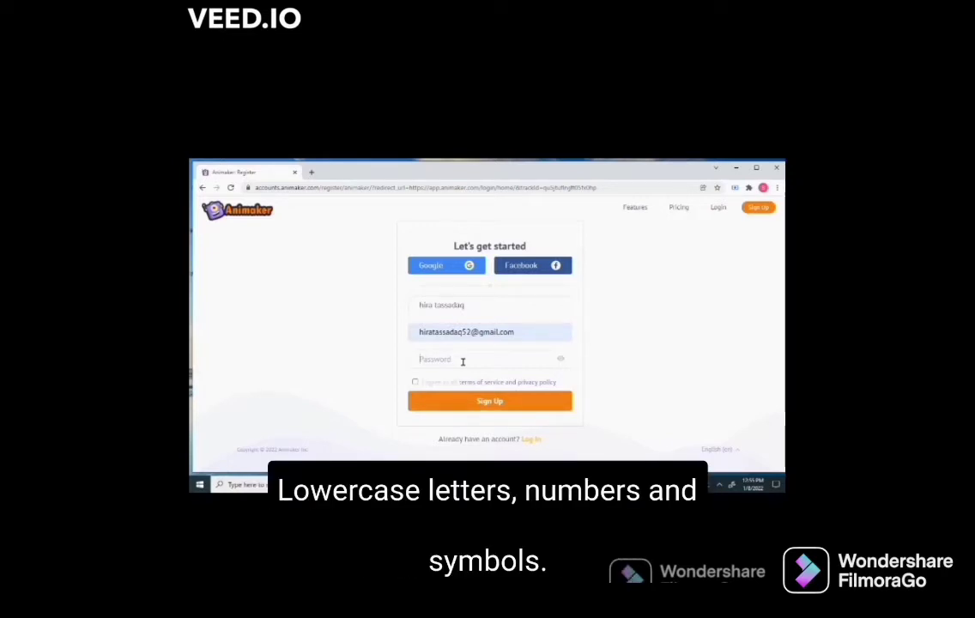
type("Hir")
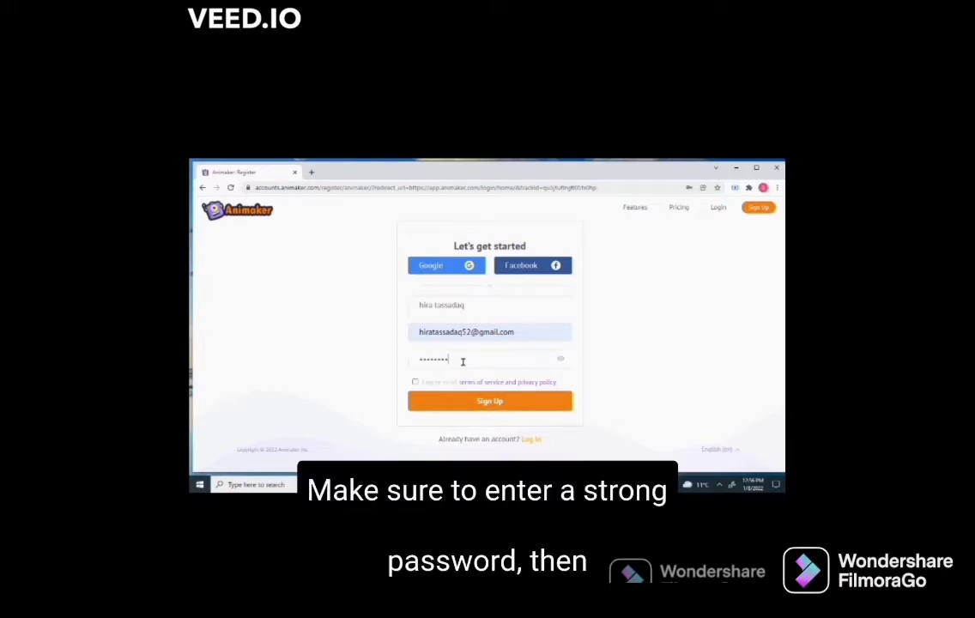
left_click(415, 382)
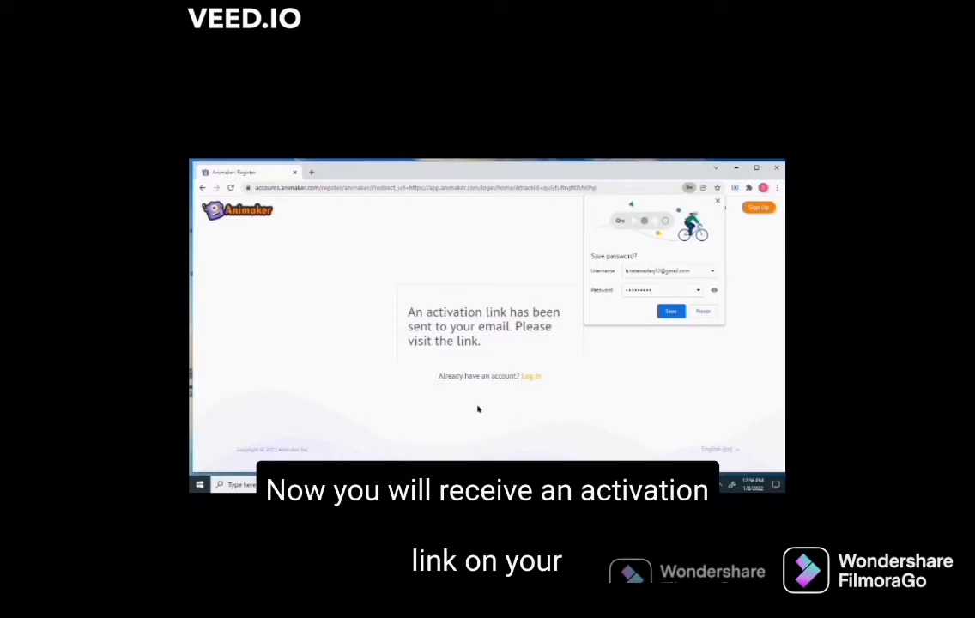
Step: Save the password in Chrome, then activate the account from Animaker's e-mail in Gmail
left_click(672, 311)
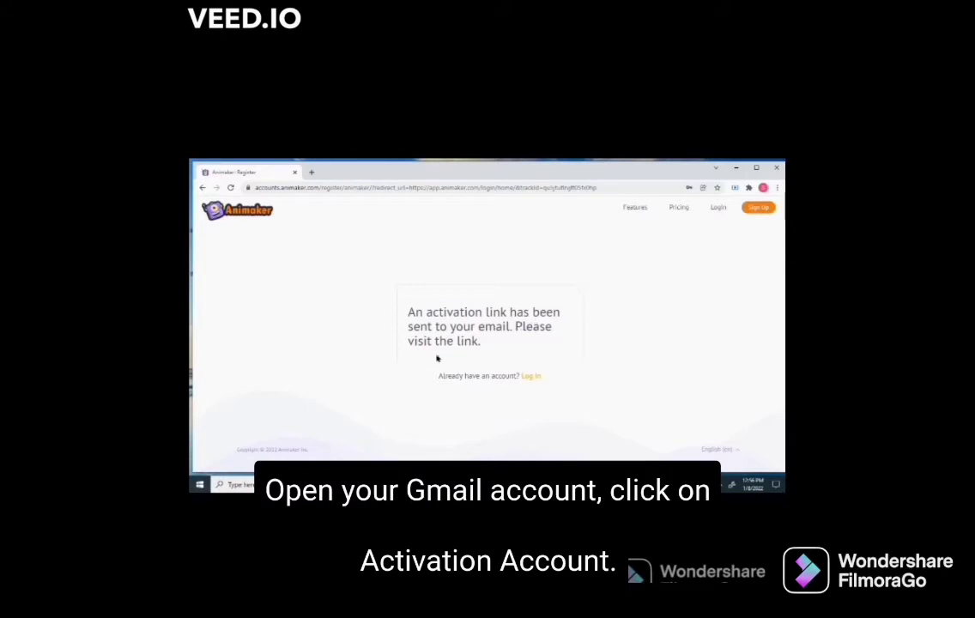
left_click(656, 403)
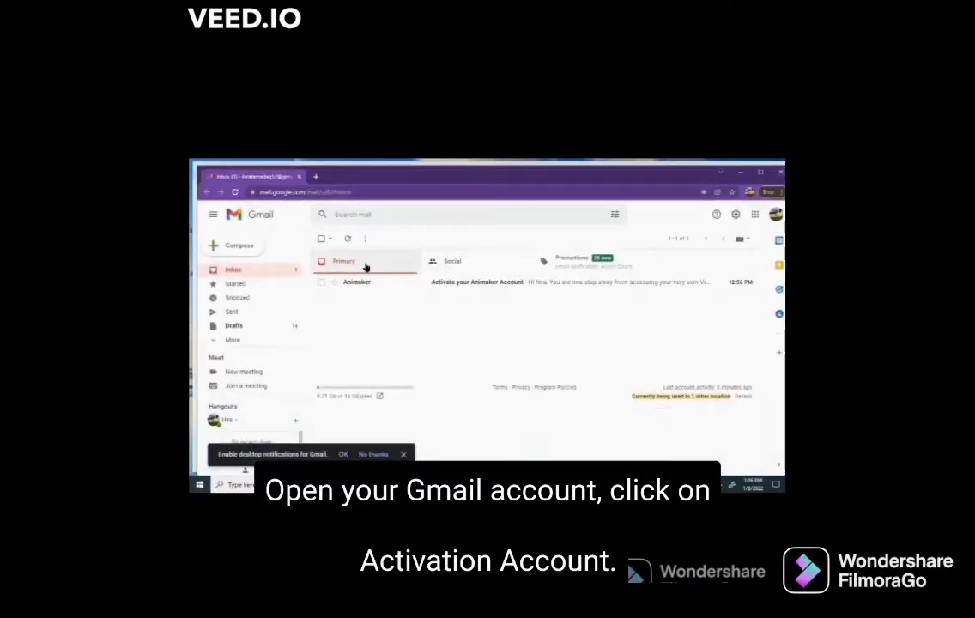
left_click(364, 280)
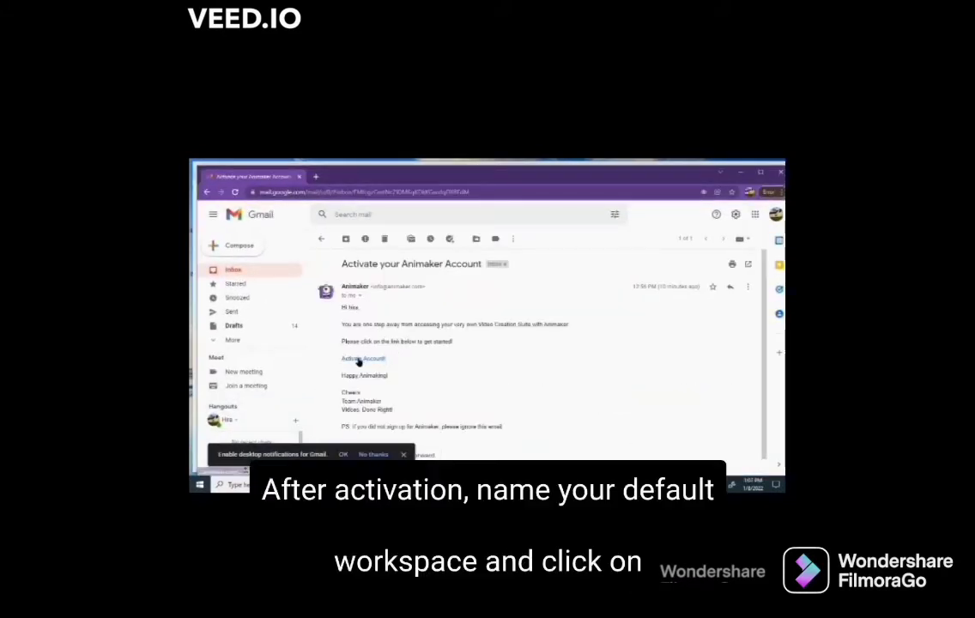
left_click(358, 362)
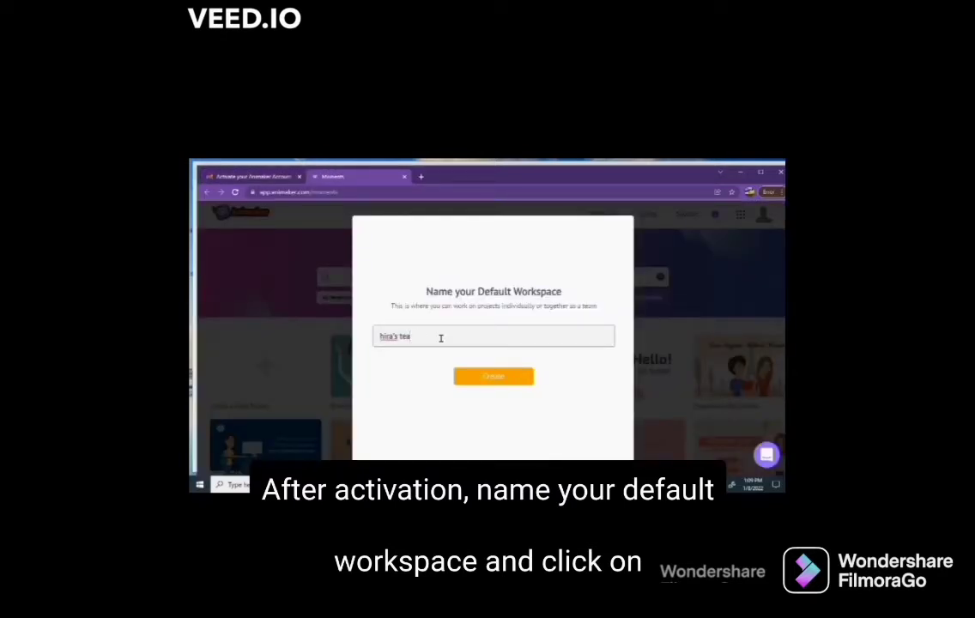
Step: Create the Default Workspace and skip inviting any teammates
left_click(494, 377)
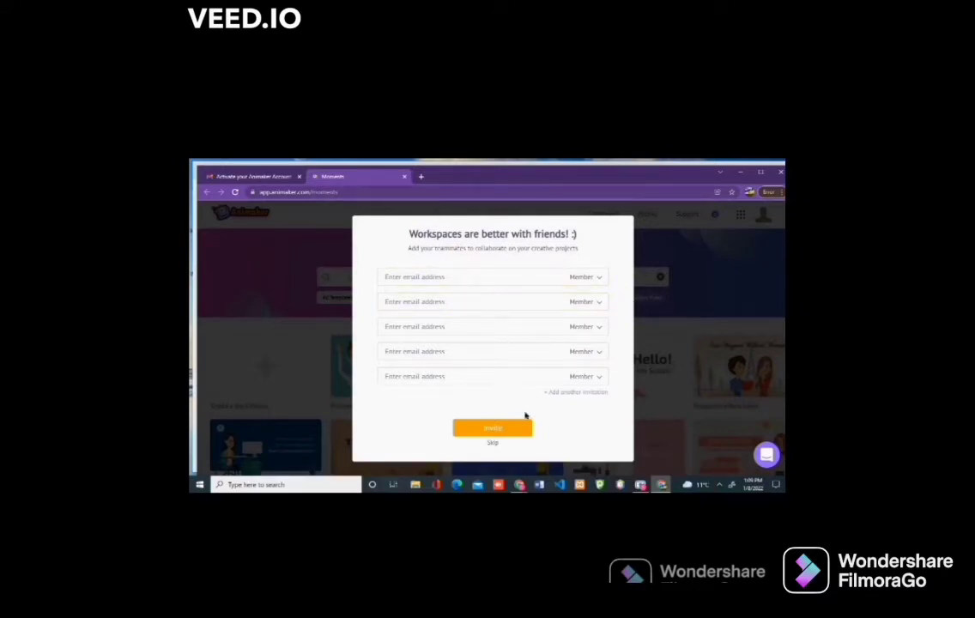
left_click(490, 443)
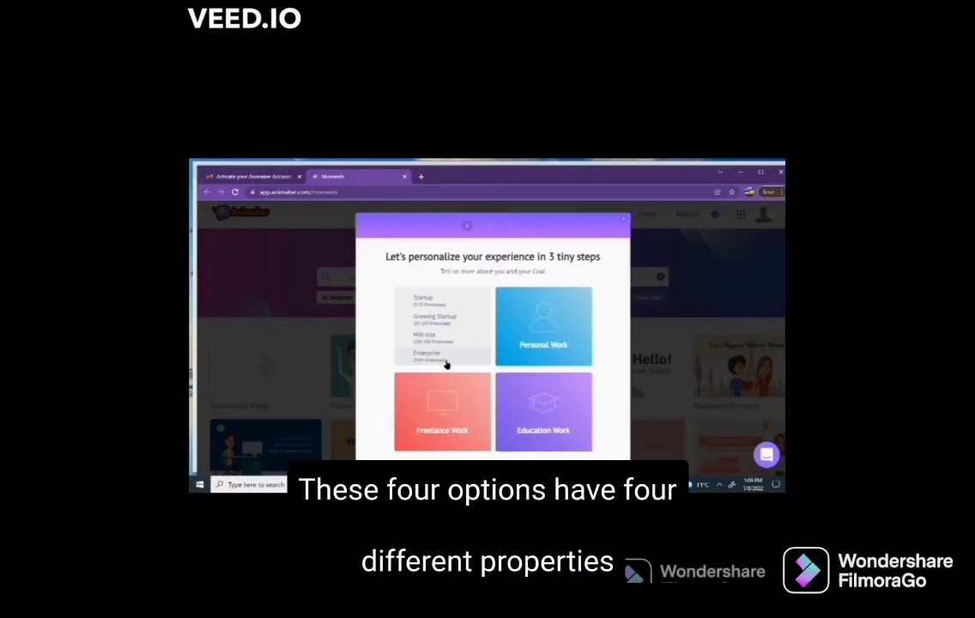
Step: Pick Fun videos from the Personal Work purpose tile
mouse_move(438, 324)
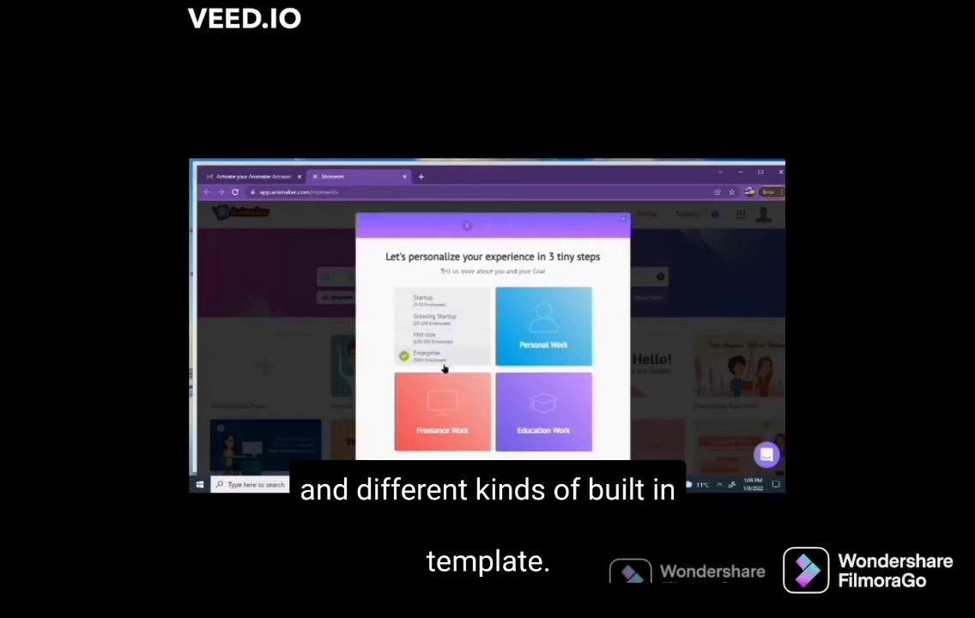
mouse_move(526, 363)
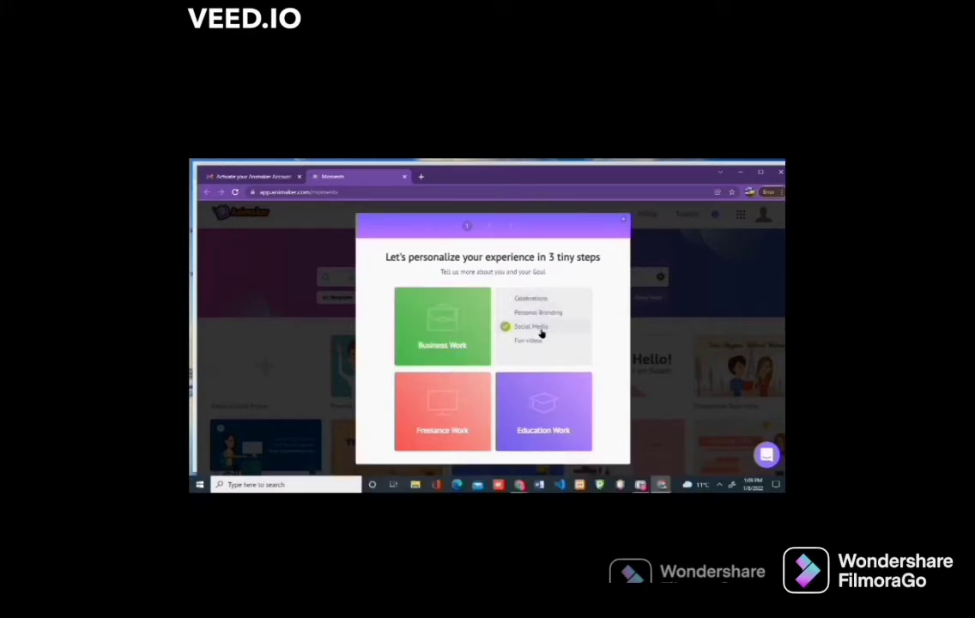
mouse_move(451, 390)
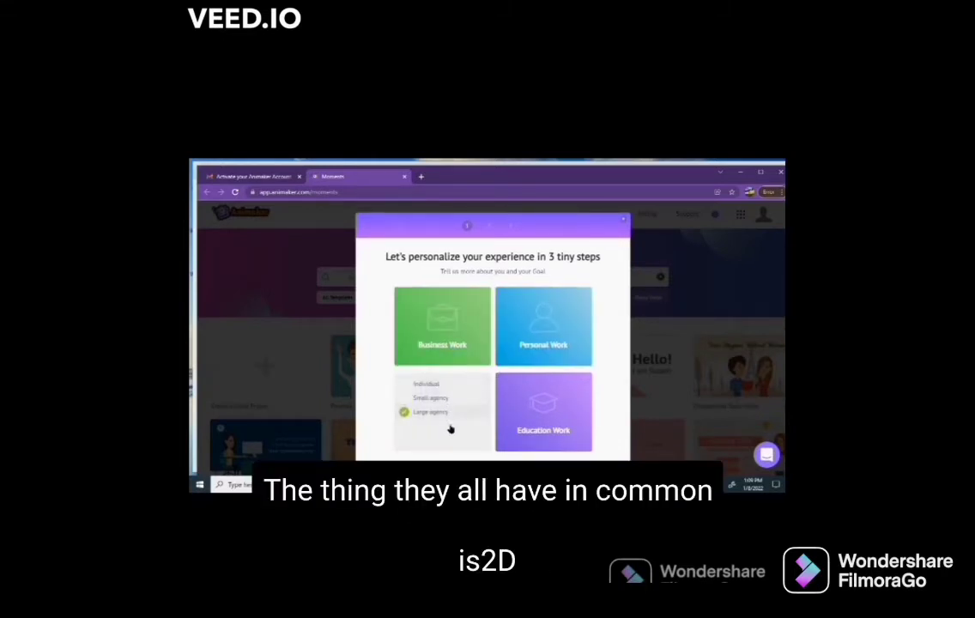
mouse_move(500, 429)
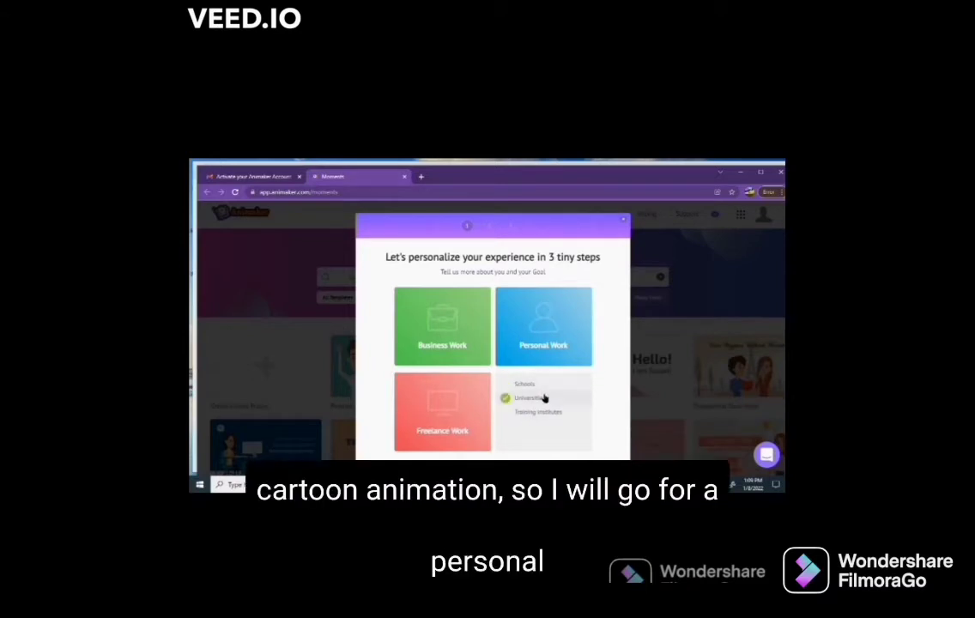
mouse_move(470, 410)
mouse_move(516, 340)
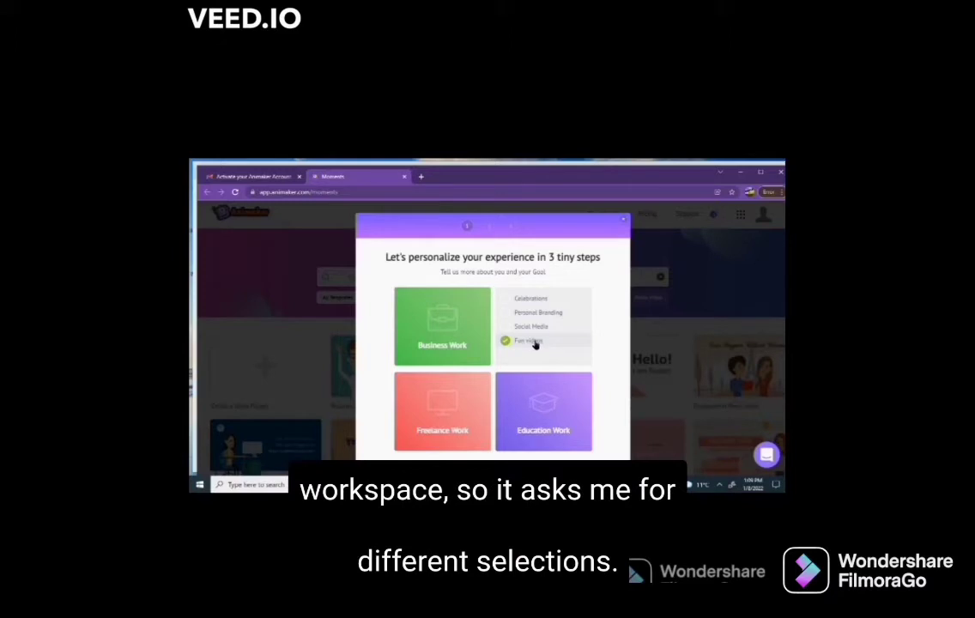
left_click(534, 313)
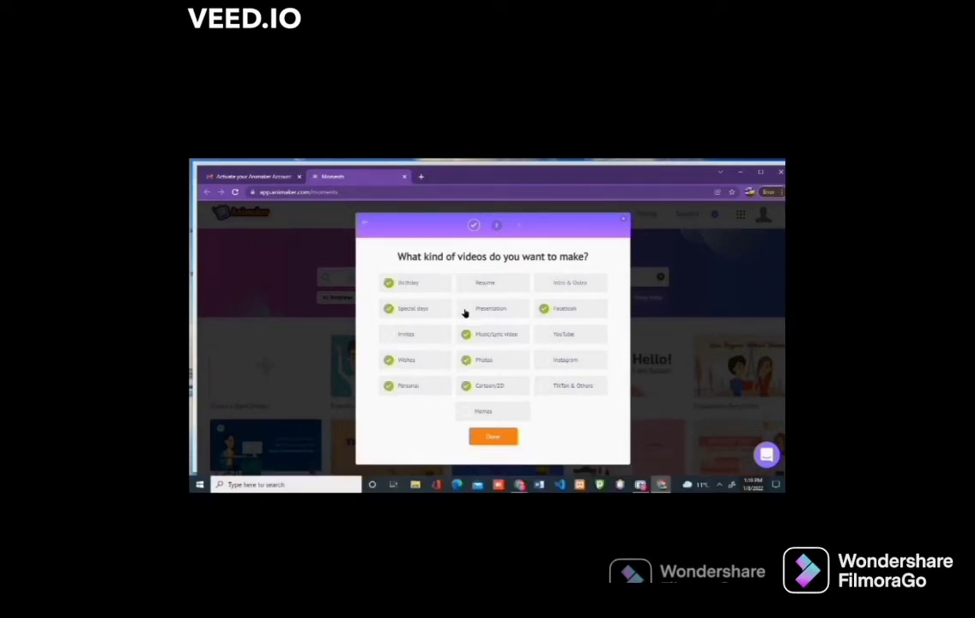
Step: Choose Presentation and Instagram video types, answer 'might help at work too', and finish onboarding
left_click(464, 312)
left_click(543, 361)
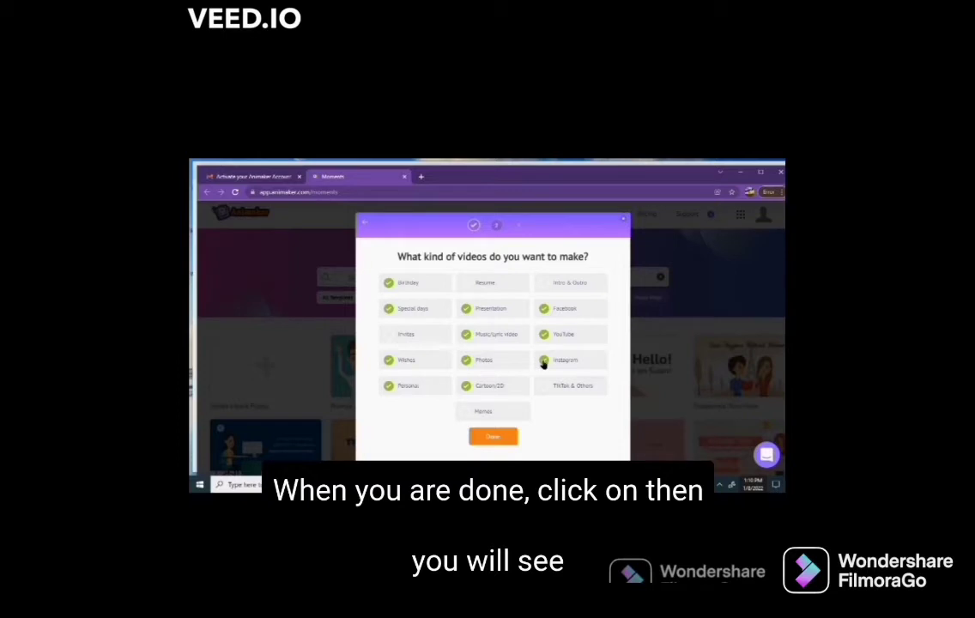
left_click(493, 437)
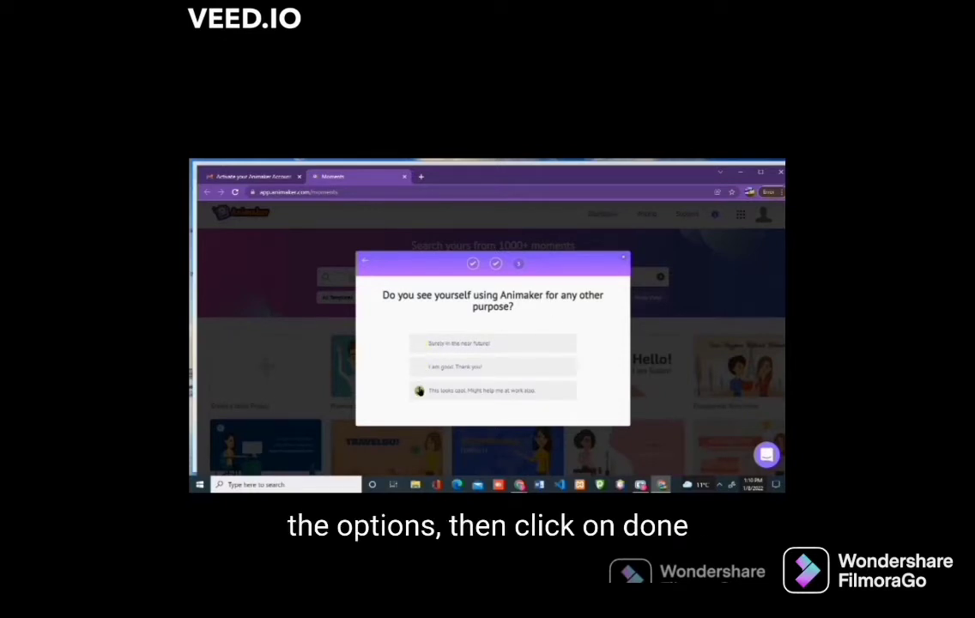
left_click(420, 390)
left_click(487, 410)
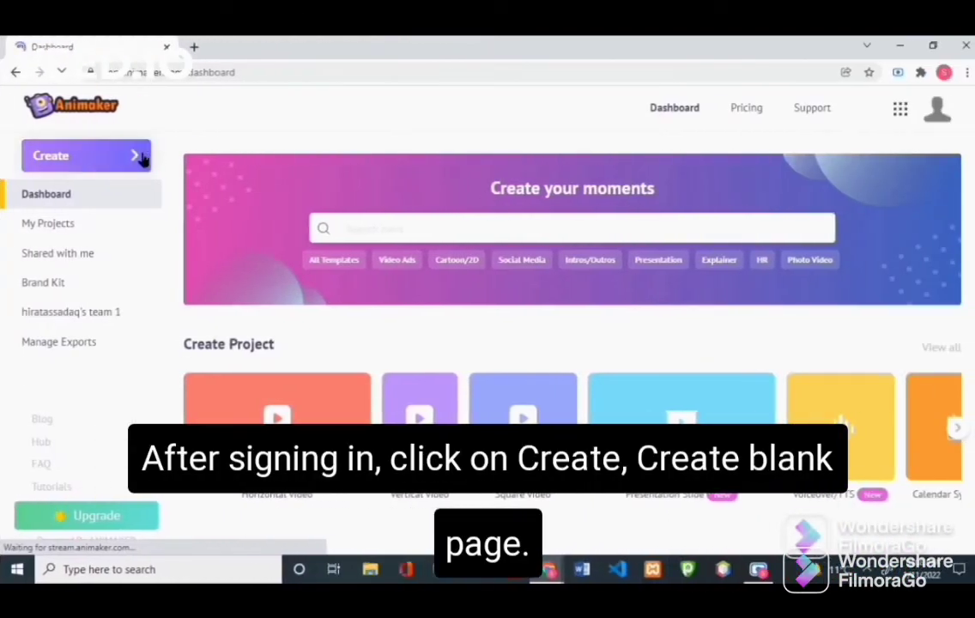
Step: Create a new video from a Blank Page
left_click(142, 156)
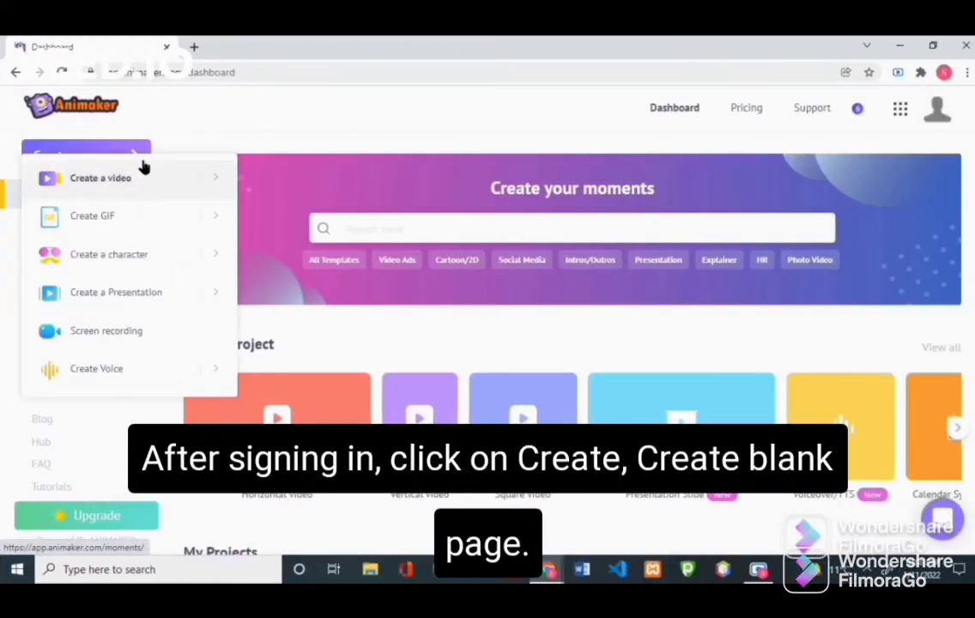
mouse_move(215, 186)
left_click(267, 184)
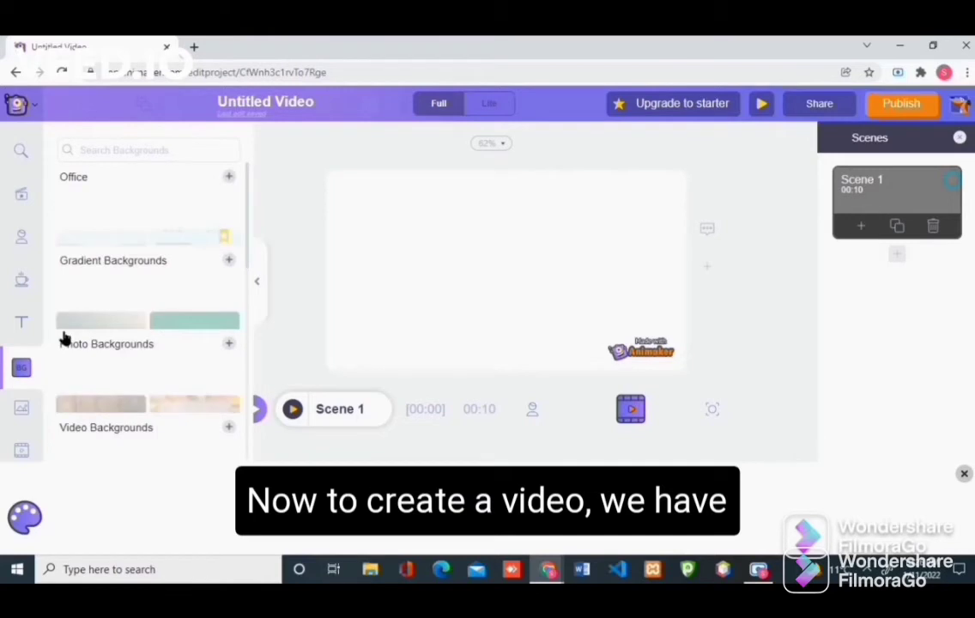
Step: Set Scene 1's background to the Office kitchen with the table and red chairs
left_click(230, 176)
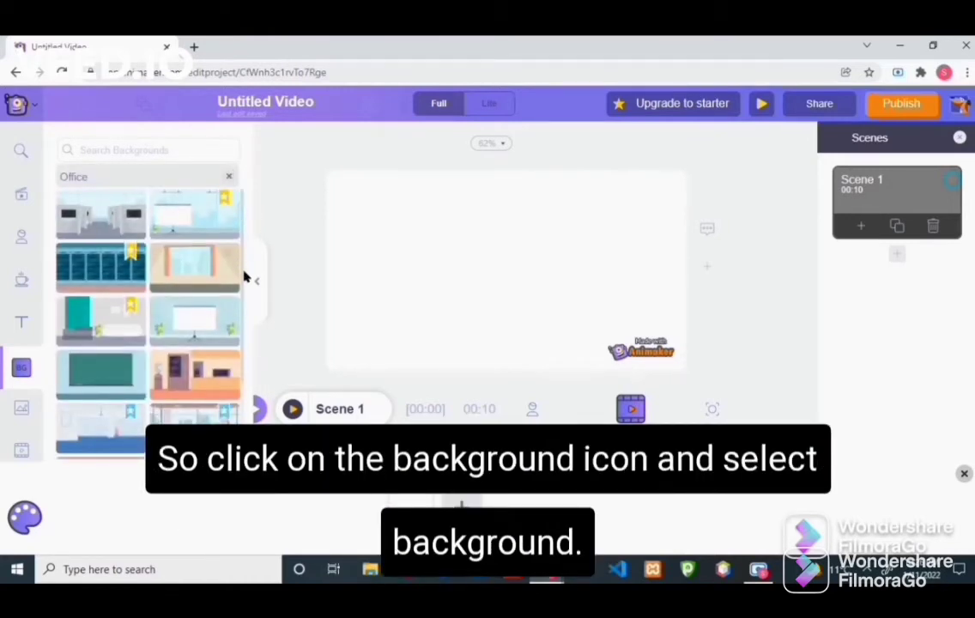
scroll(214, 352, "down", 3)
left_click(187, 369)
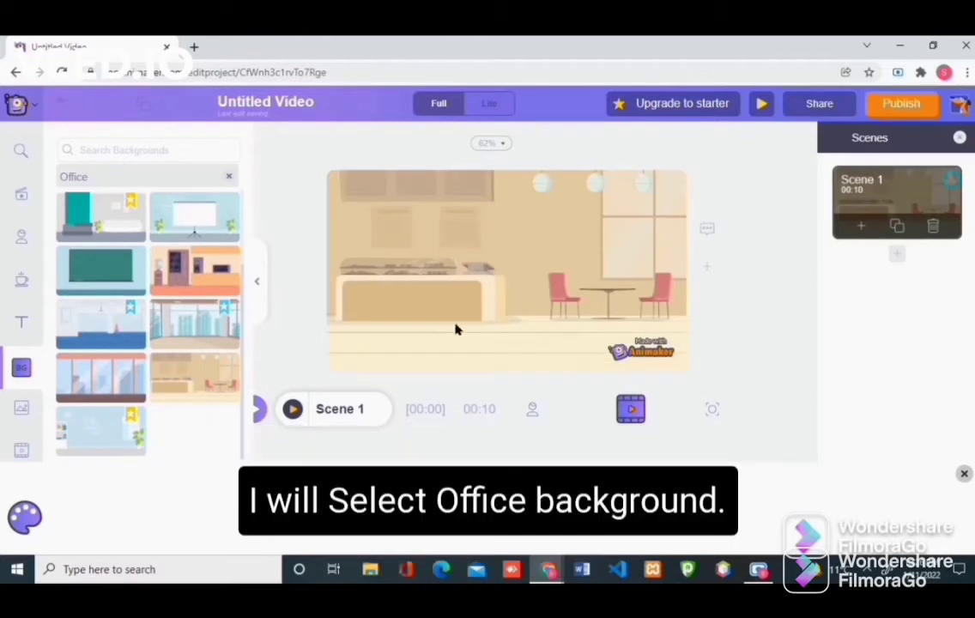
left_click(455, 328)
left_click(23, 247)
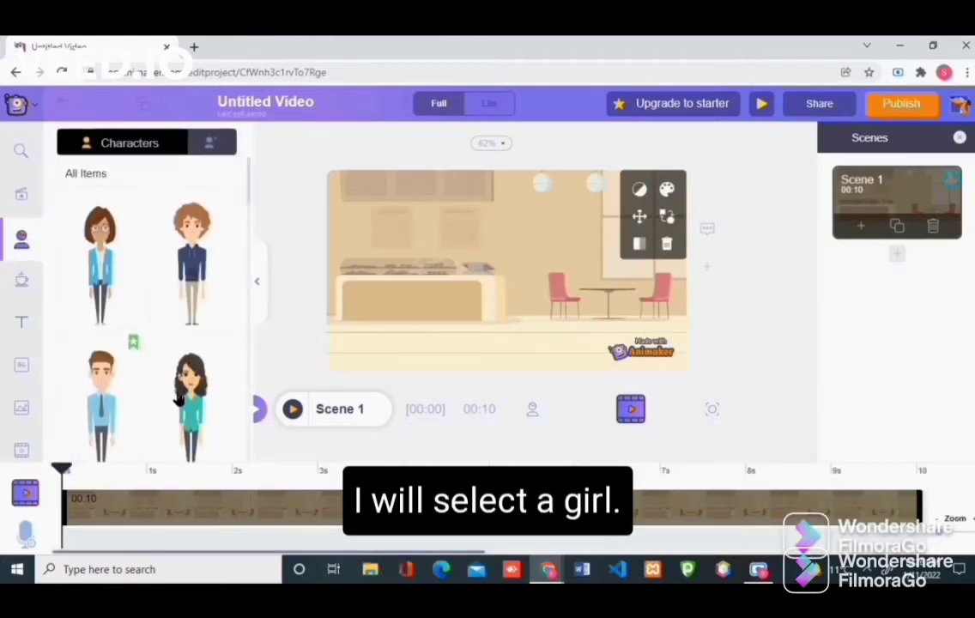
Step: Add the girl in the teal top and place her just left of the scene centre
left_click(177, 398)
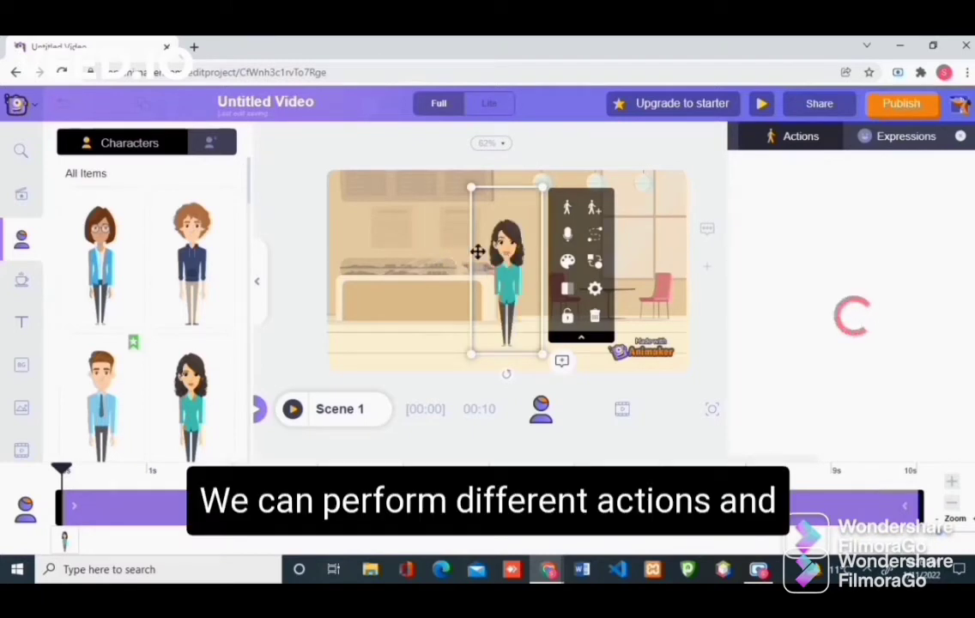
left_click_drag(477, 251, 418, 241)
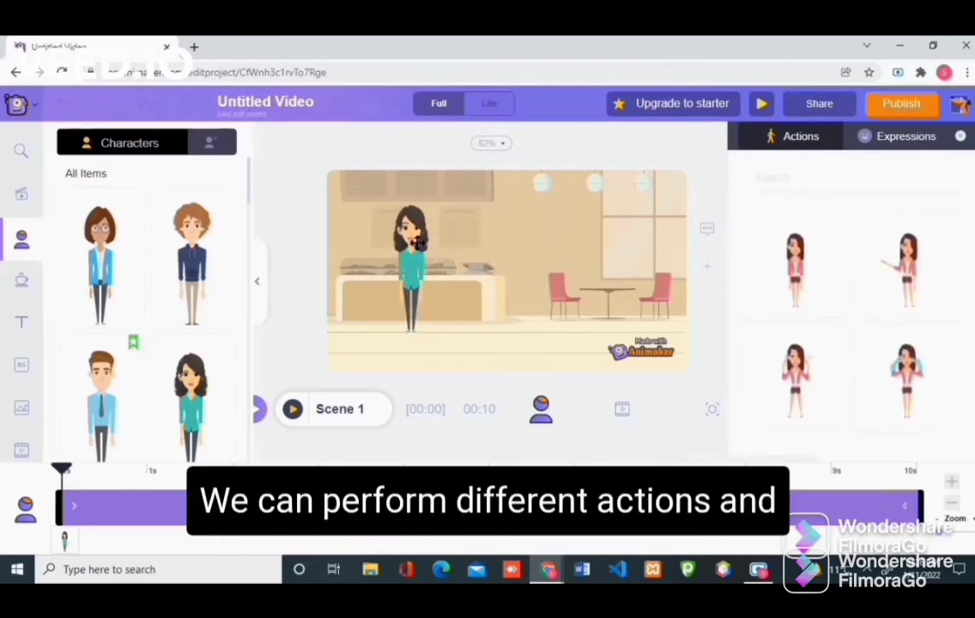
left_click(418, 243)
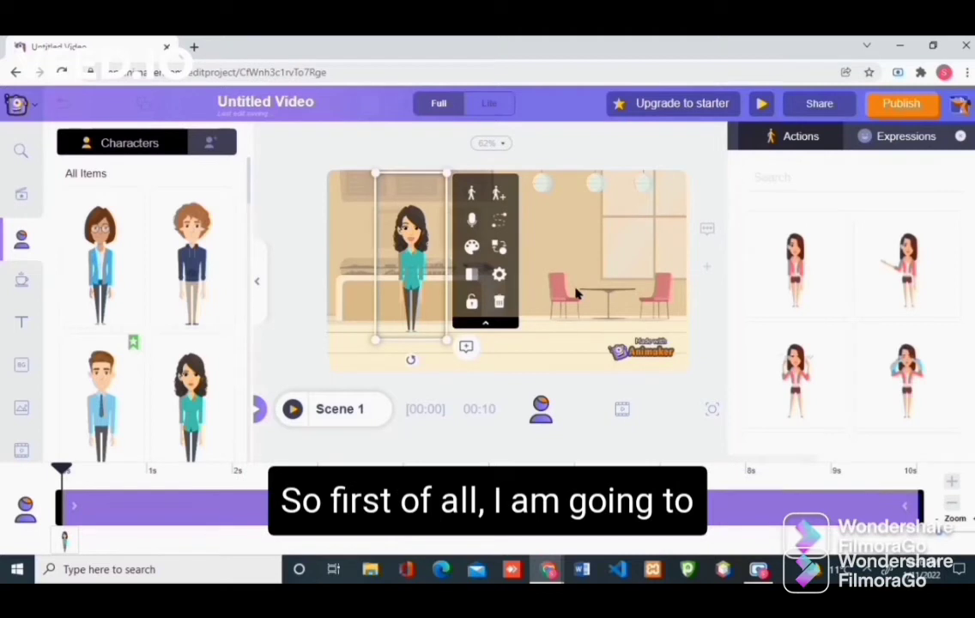
left_click(500, 195)
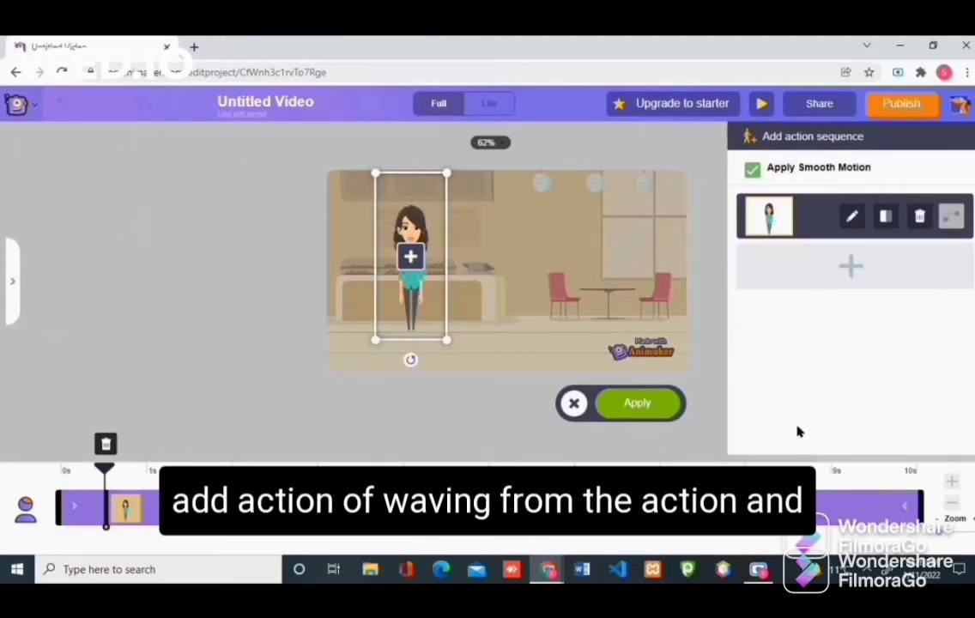
left_click(570, 404)
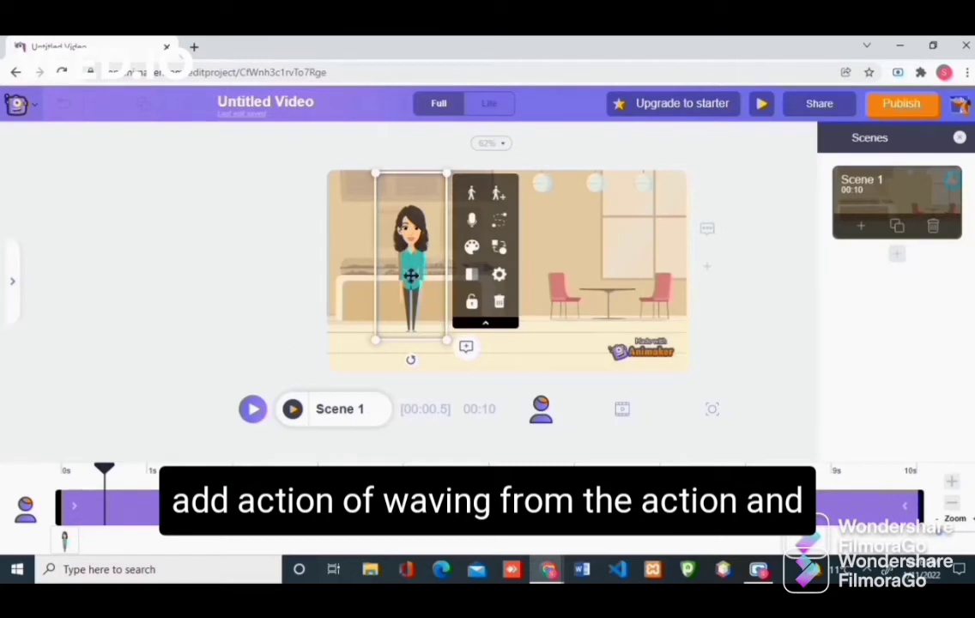
Step: Give the girl a waving action with a Happy expression and open her action sequence
left_click(474, 202)
left_click(795, 262)
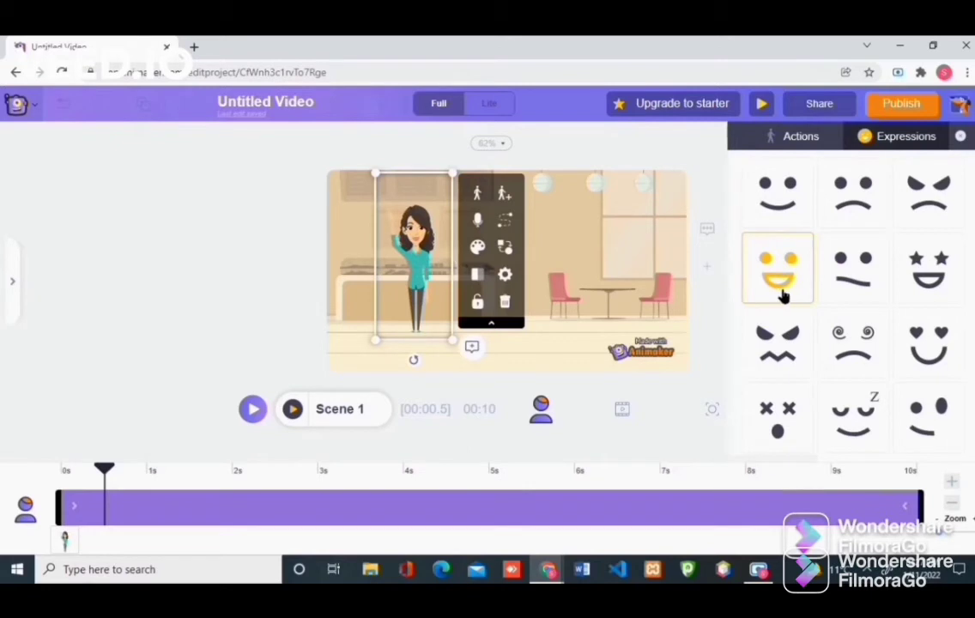
left_click(782, 295)
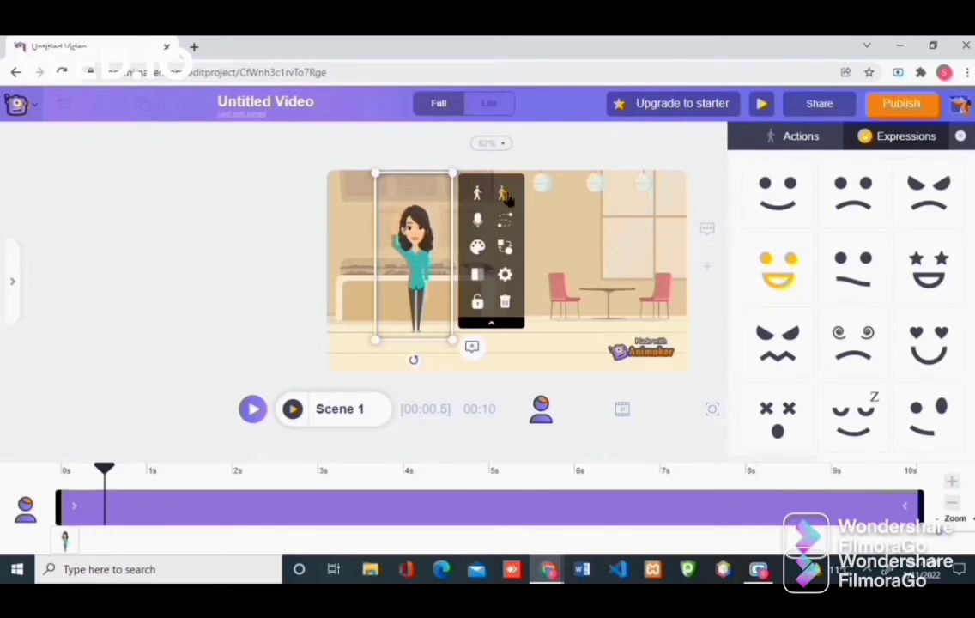
left_click(504, 195)
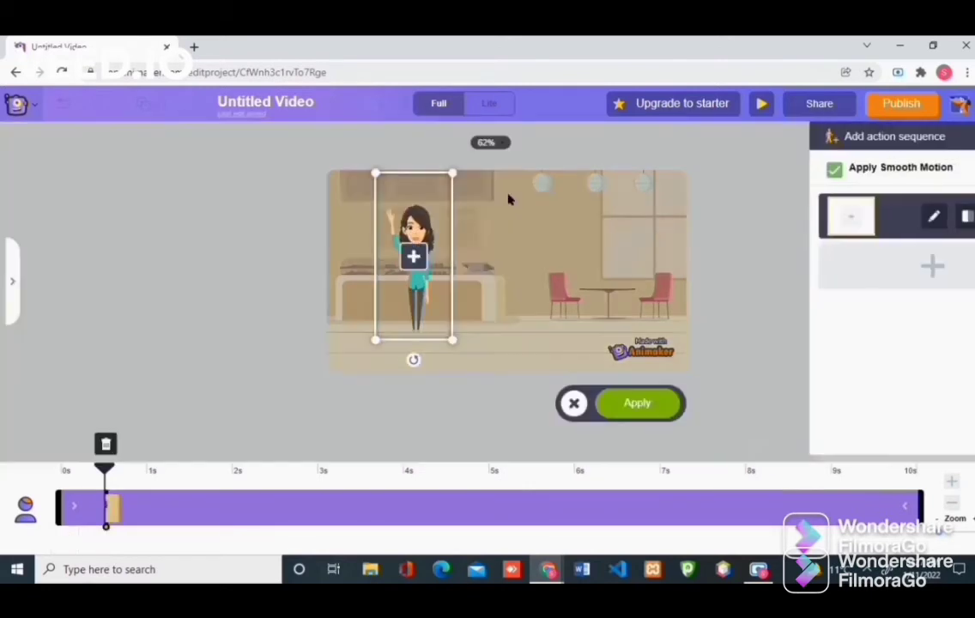
Step: Add a Standing And Talking action after the girl's wave and confirm the two-action sequence
left_click(850, 267)
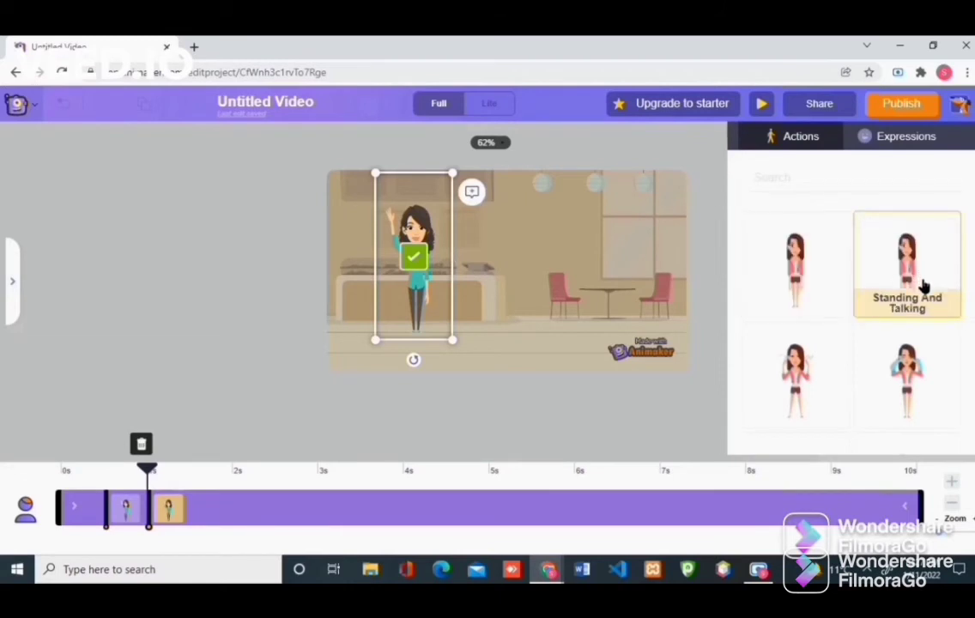
left_click(924, 284)
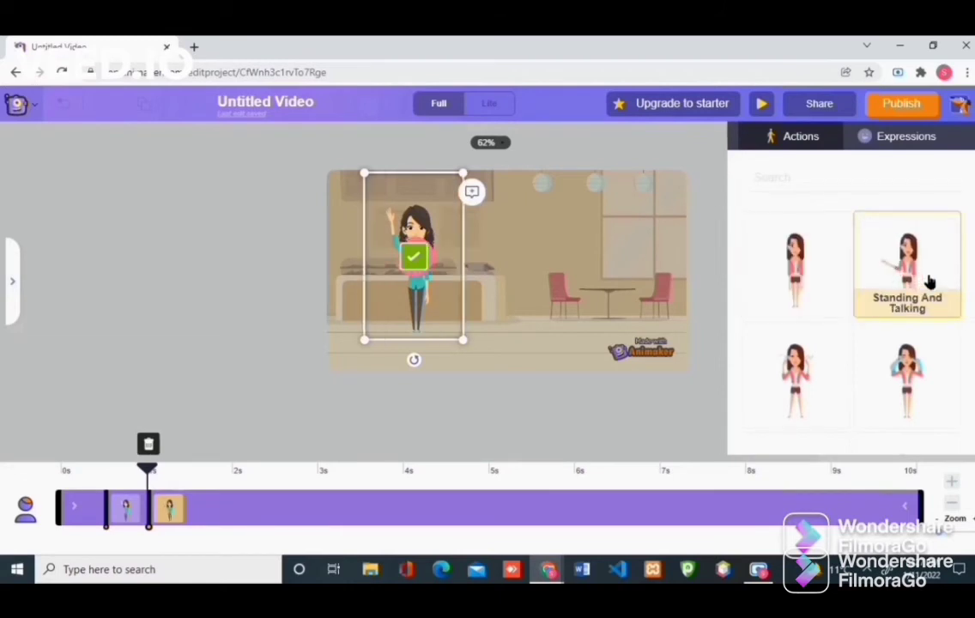
left_click(411, 258)
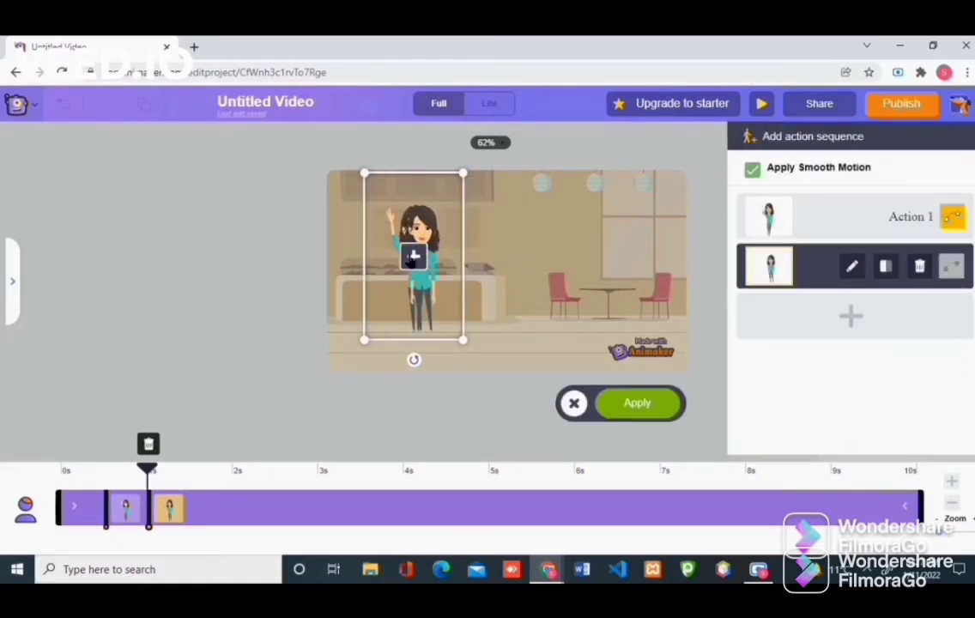
left_click(637, 403)
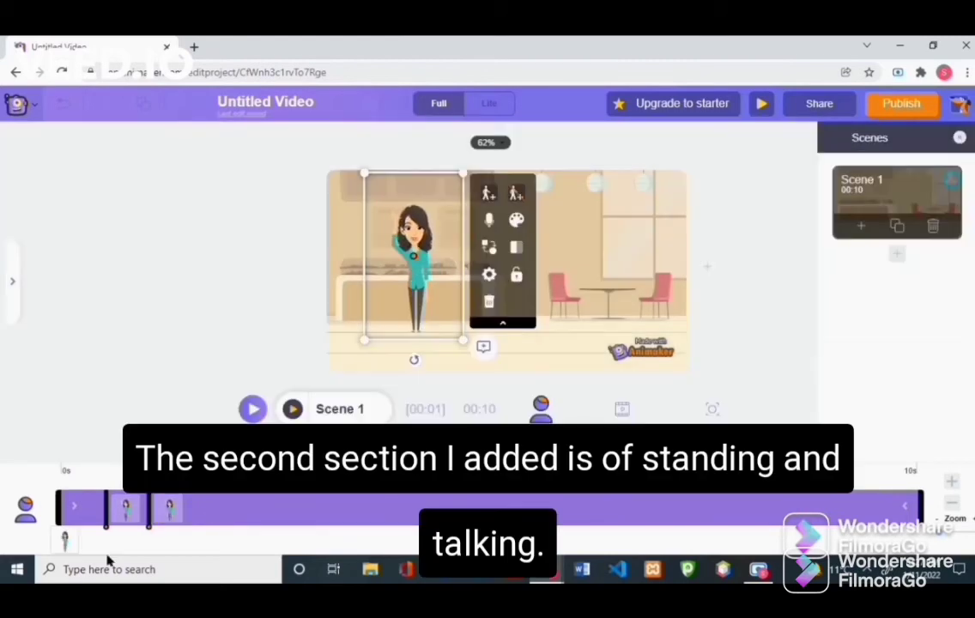
Step: Shorten the waving clip to about 2.4 seconds on the timeline and apply the sequence
left_click(146, 513)
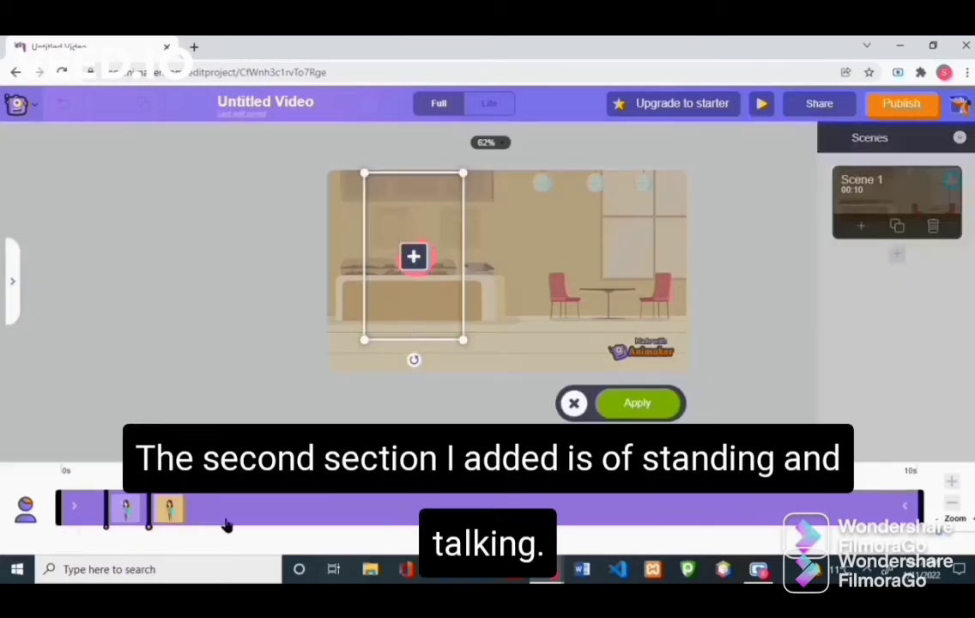
left_click(268, 472)
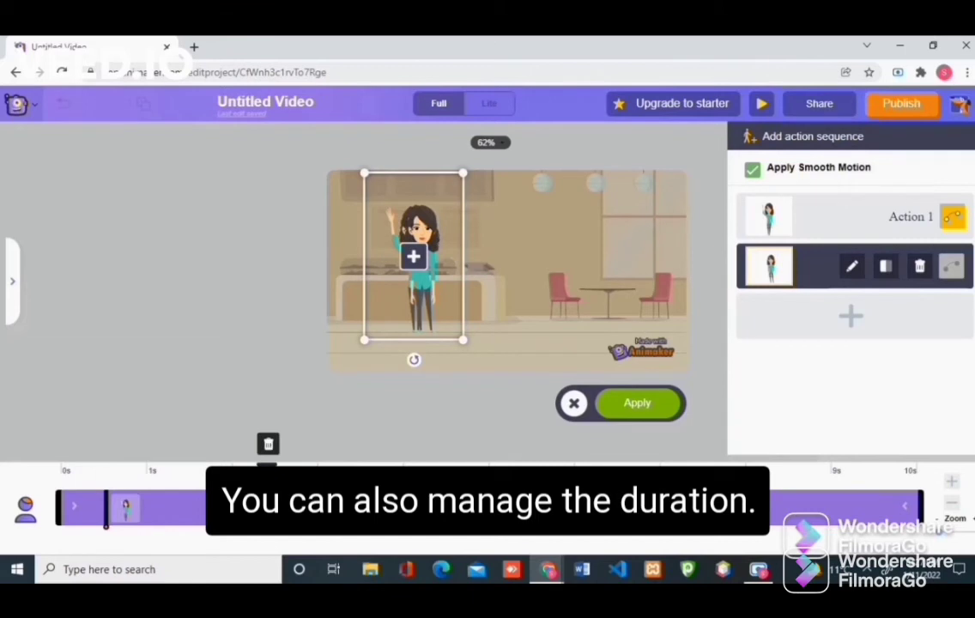
left_click_drag(905, 506, 851, 508)
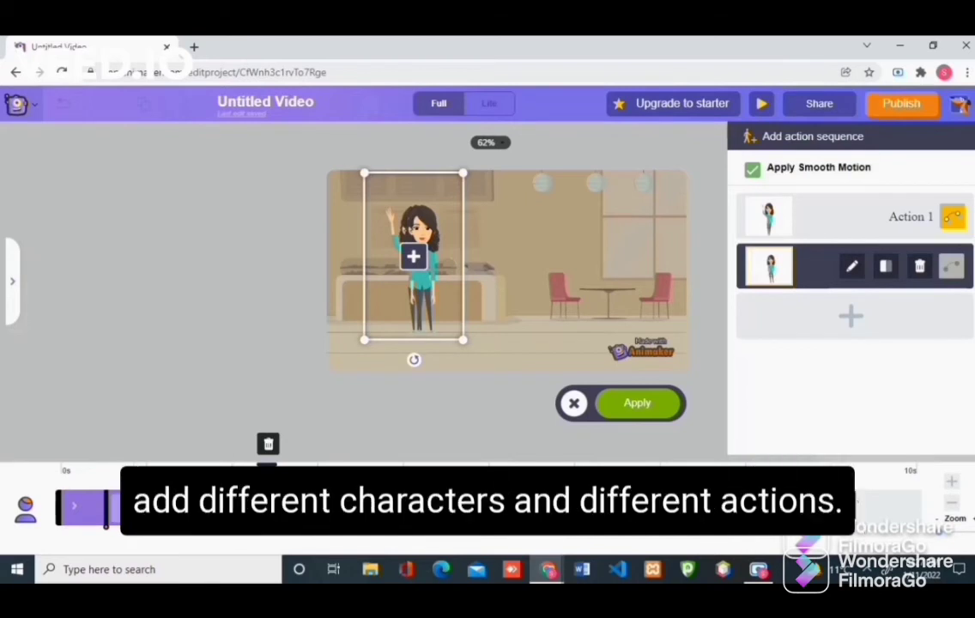
left_click(626, 409)
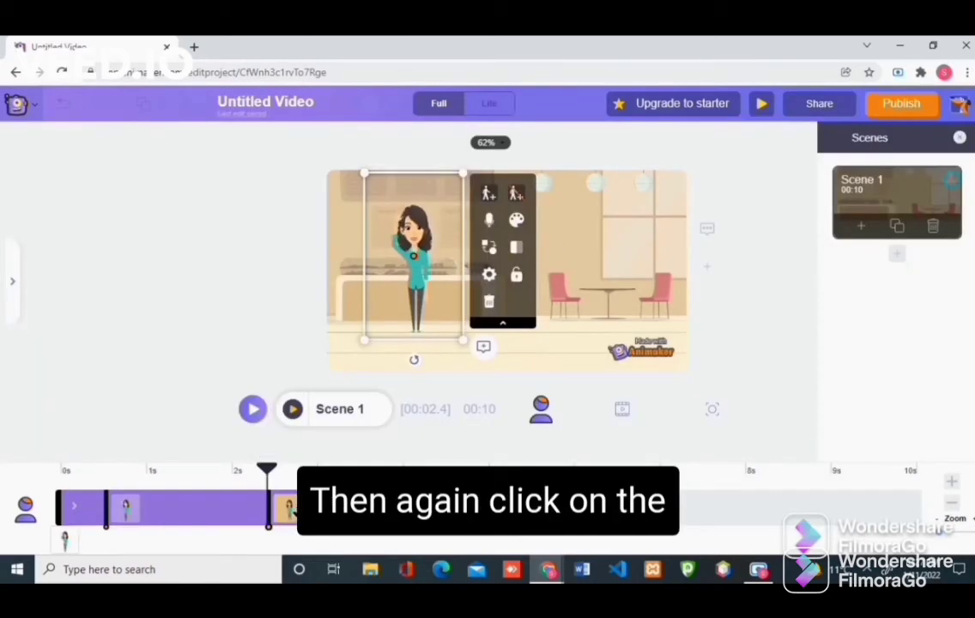
Step: Add a pointing action as the girl's third action, flipping its pose and then flipping it back
left_click(488, 194)
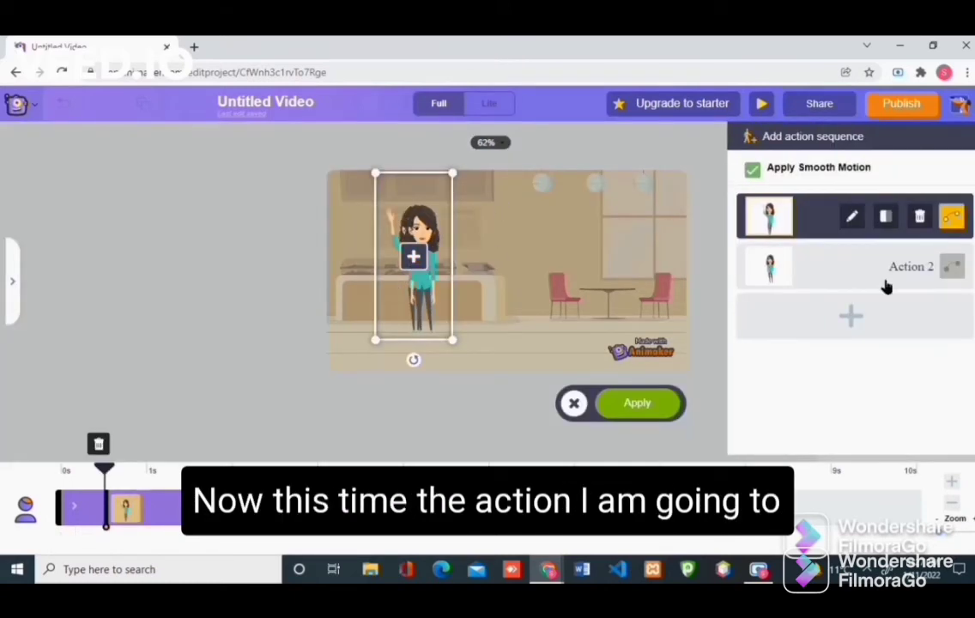
left_click(850, 319)
scroll(849, 309, "down", 5)
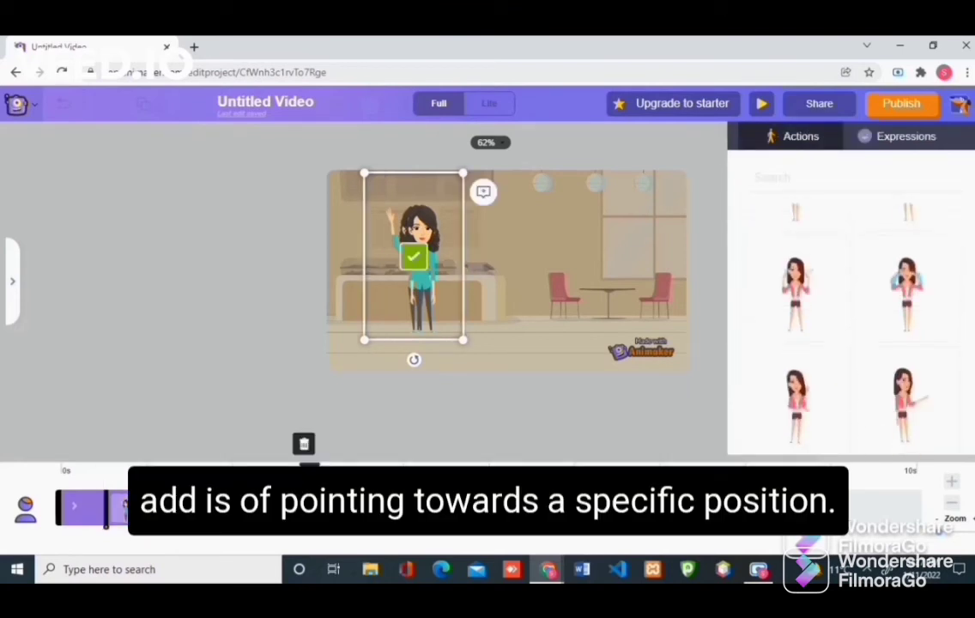
left_click(798, 377)
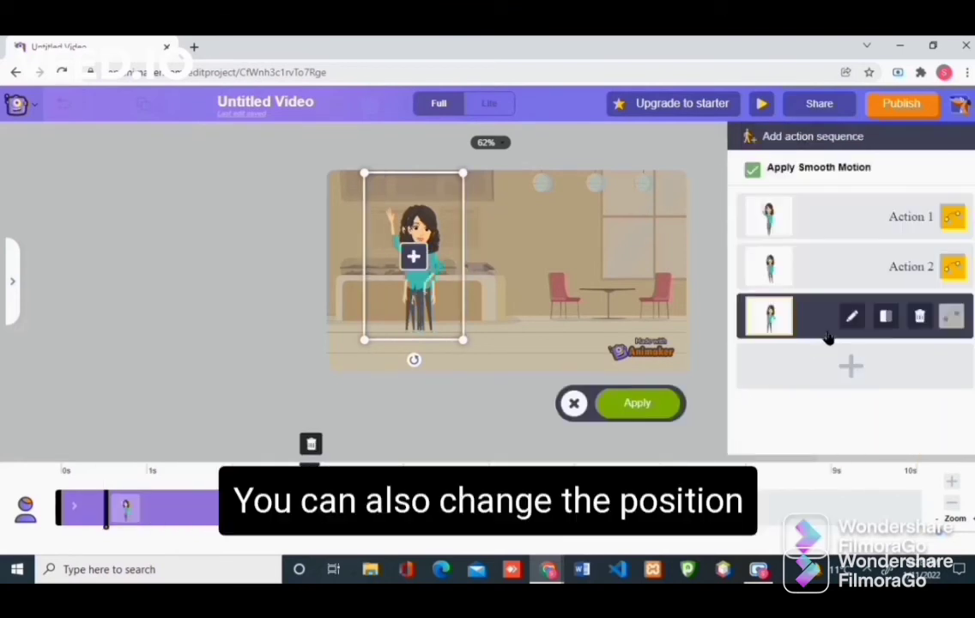
left_click(886, 317)
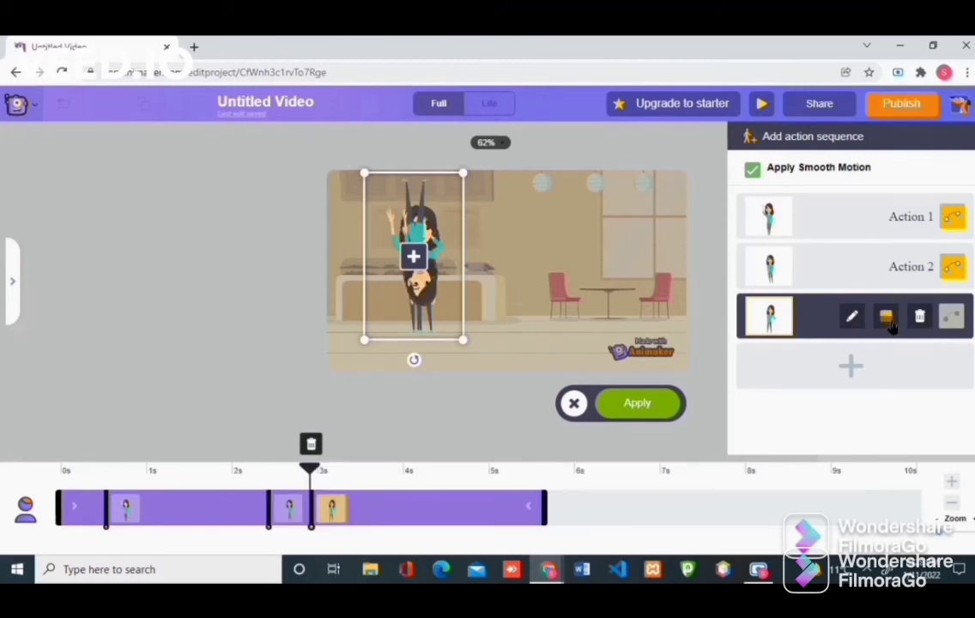
left_click(886, 317)
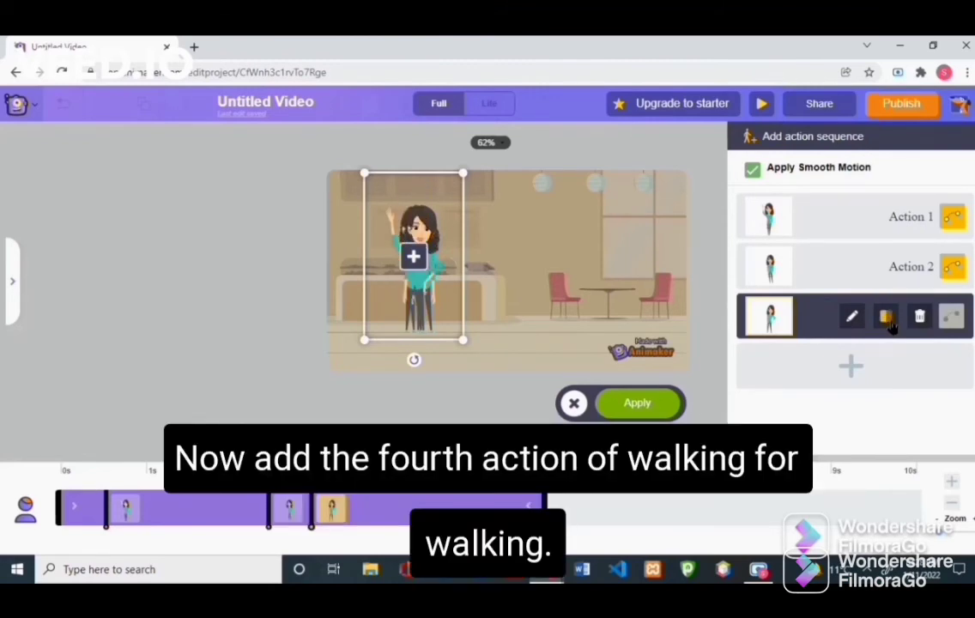
Step: Apply the three-action sequence and add a Walking action to the girl as the fourth
left_click(638, 402)
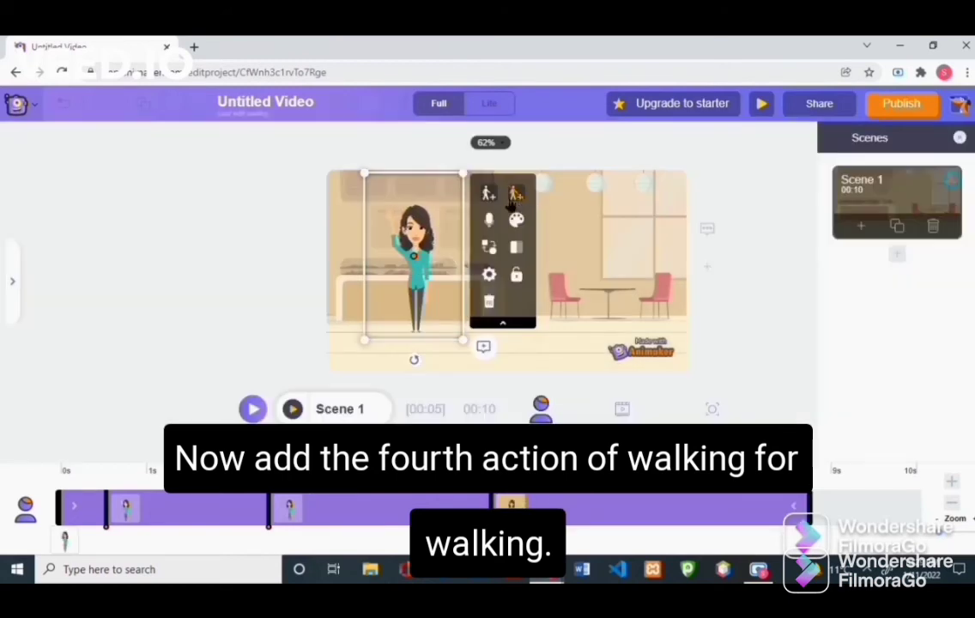
left_click(491, 197)
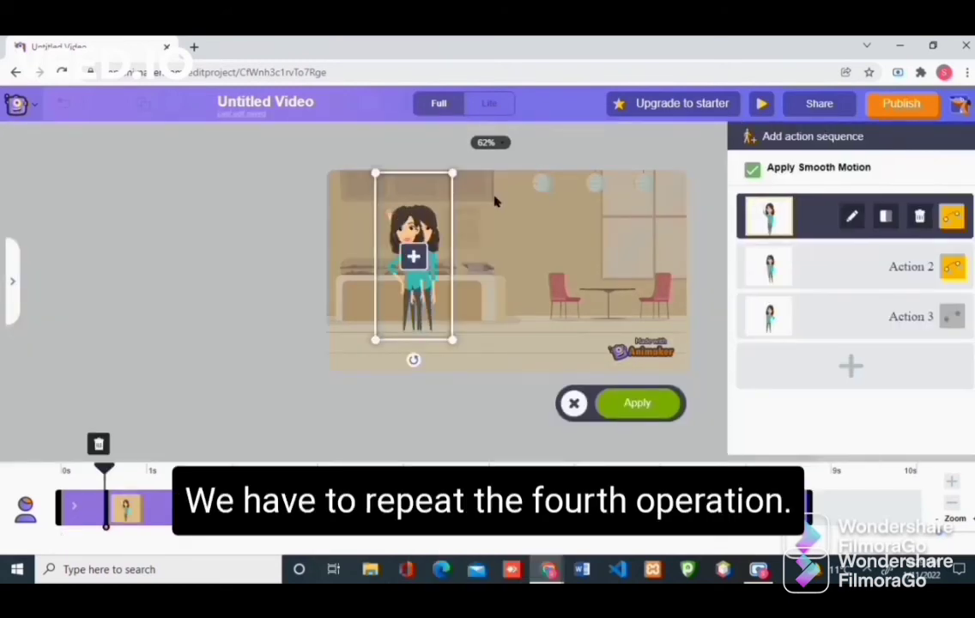
left_click(861, 372)
scroll(862, 374, "down", 3)
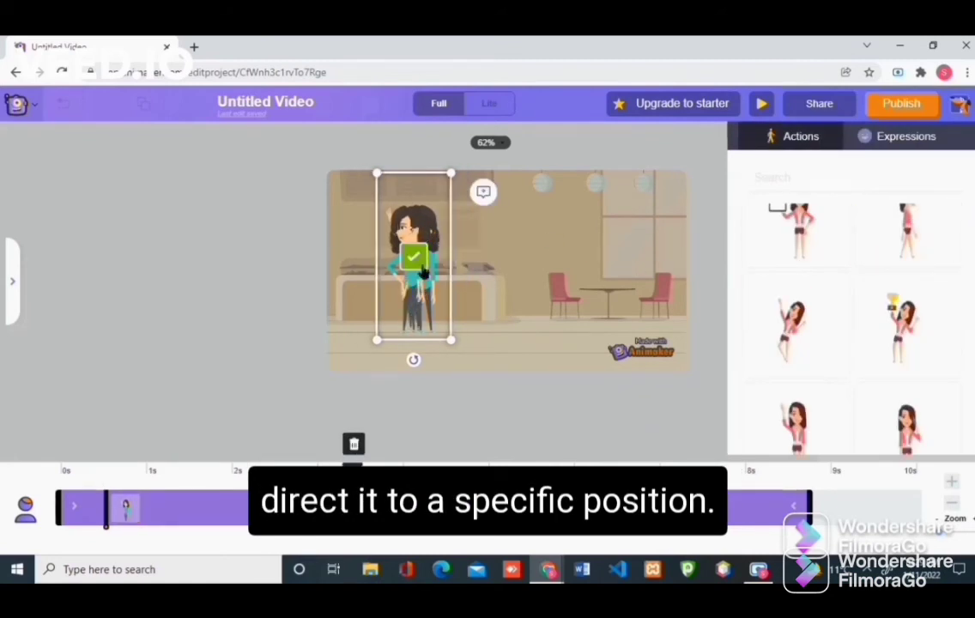
left_click_drag(420, 262, 420, 262)
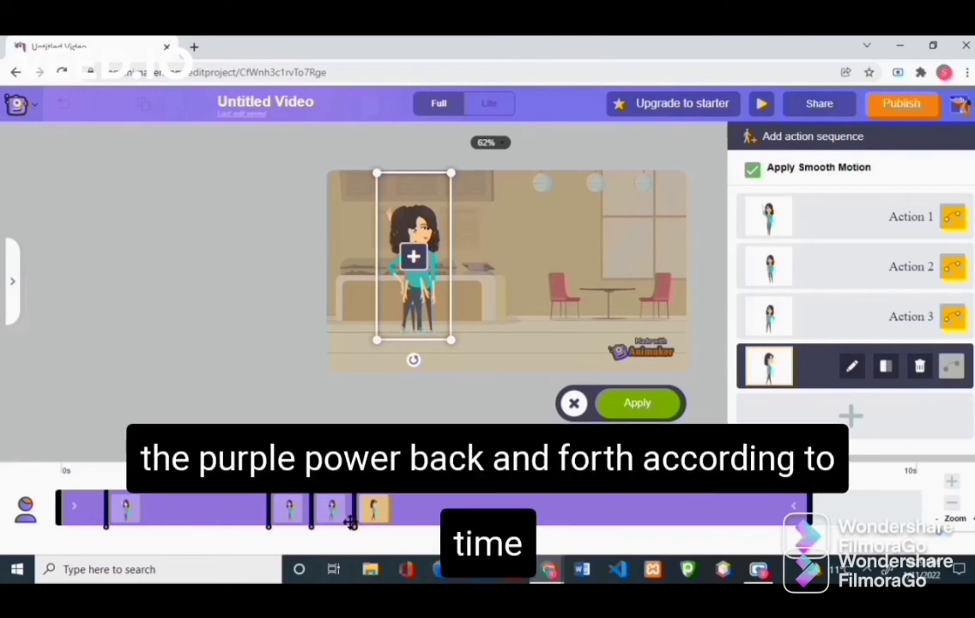
Step: Shift the walk later across the 13-second timeline, apply the sequence, and preview the scene
left_click_drag(355, 532, 610, 515)
left_click_drag(56, 507, 92, 508)
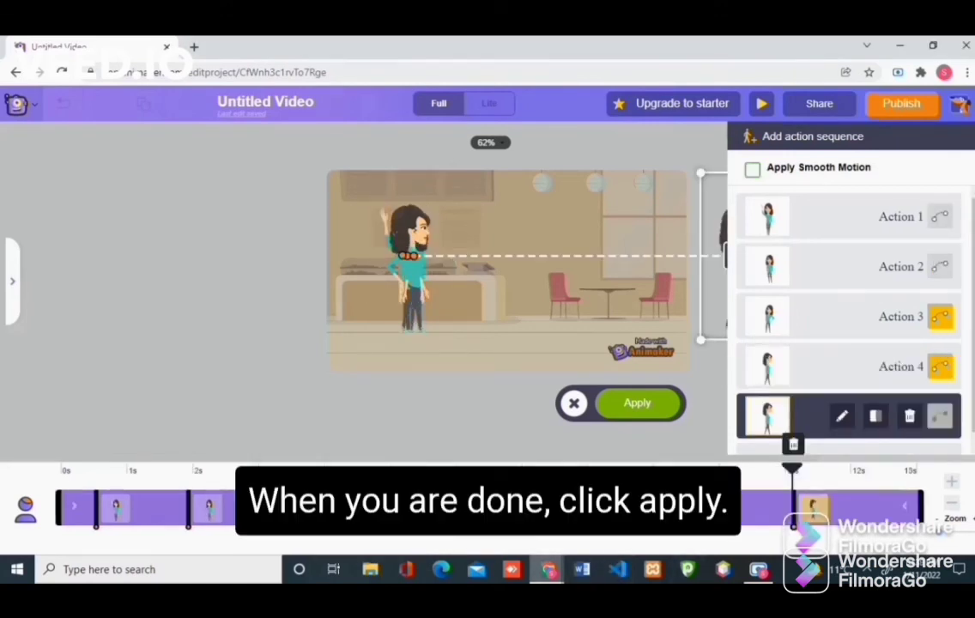
left_click(633, 405)
left_click_drag(793, 517, 773, 512)
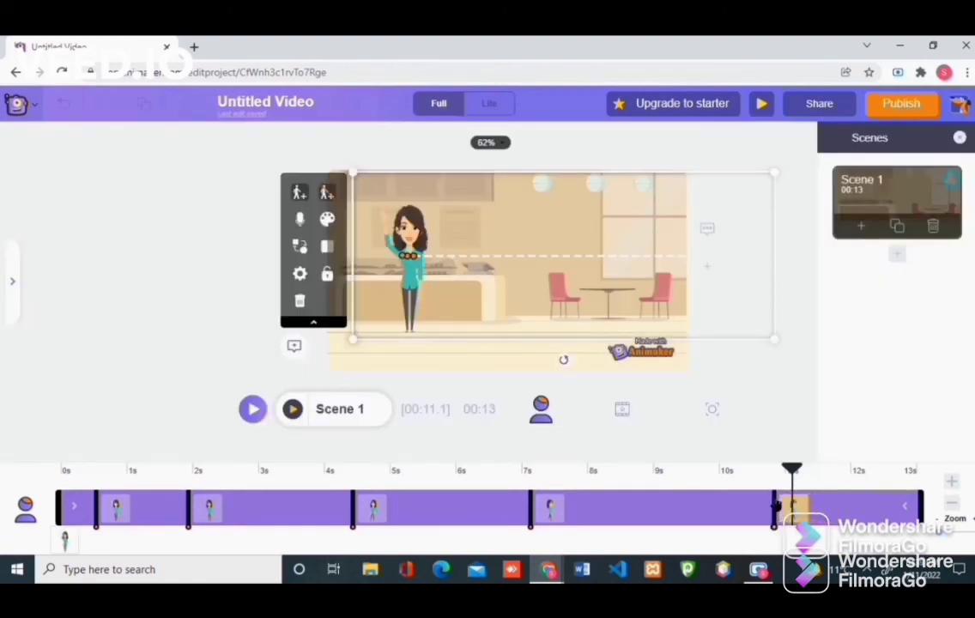
left_click(352, 517)
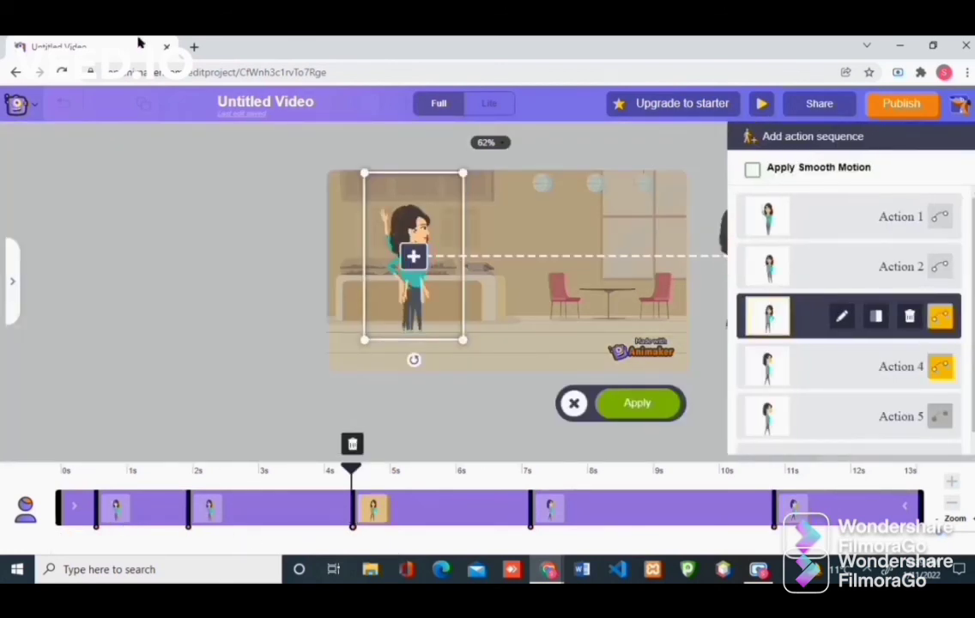
left_click(652, 401)
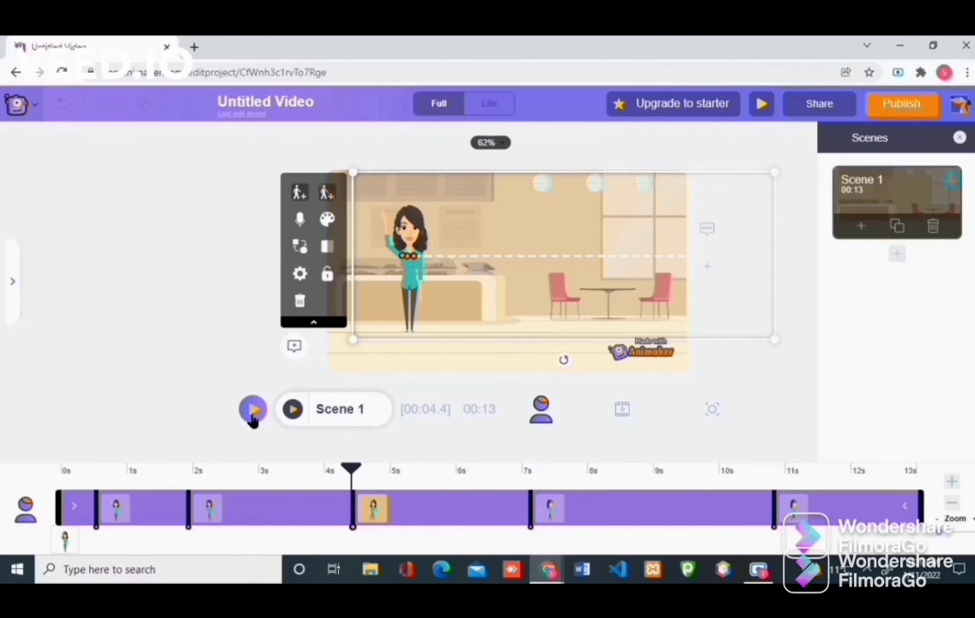
left_click(293, 411)
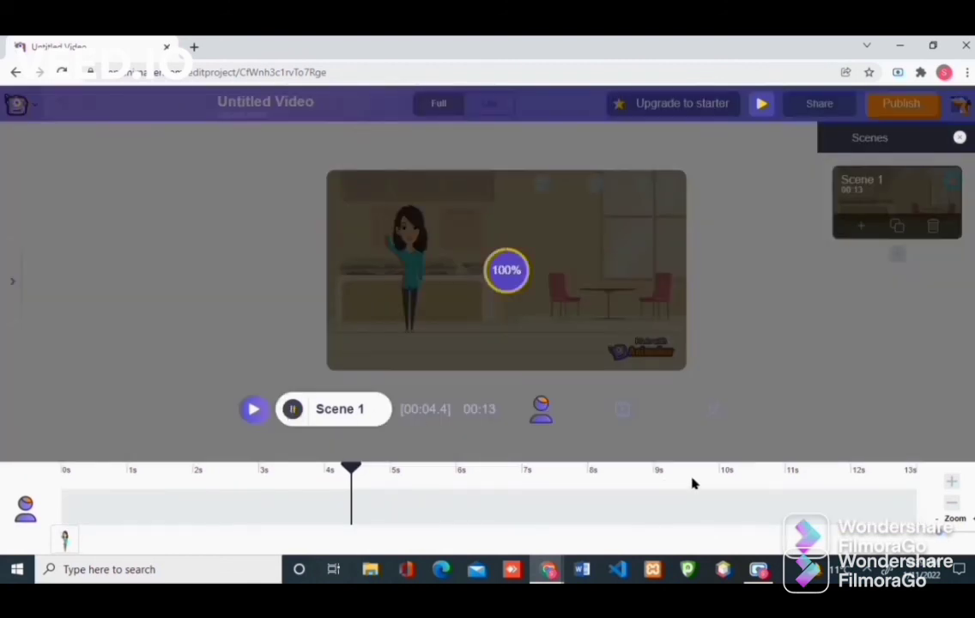